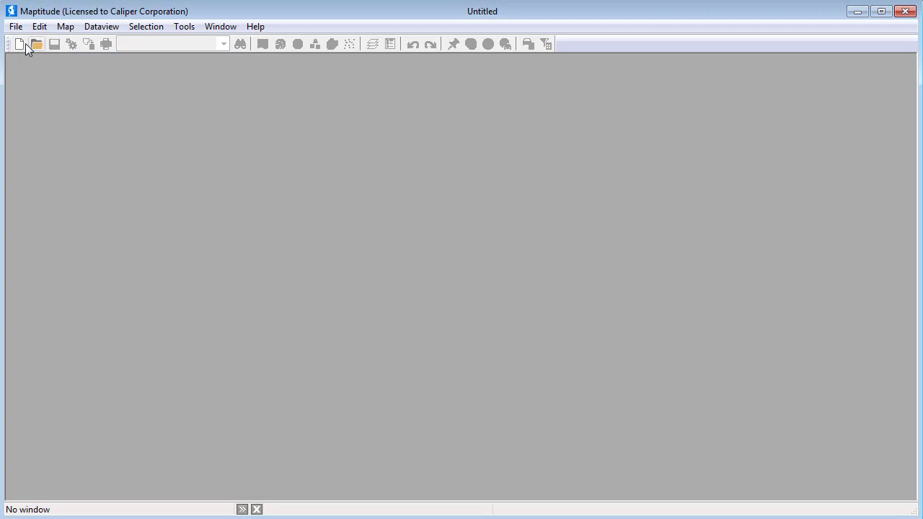
- Start a new map of my data from the Customers sheet of Company Data Canada.xlsx
{"action": "left_click", "coordinate": [23, 44]}
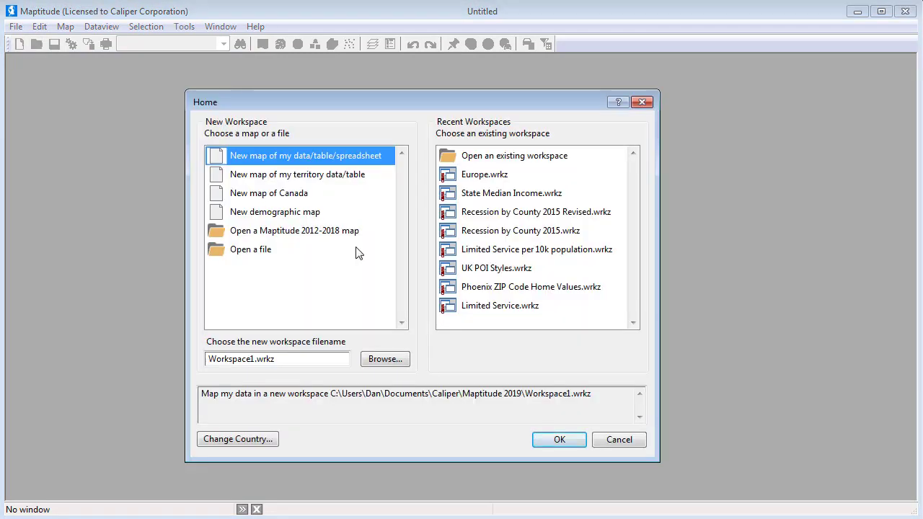
{"action": "left_click", "coordinate": [567, 439]}
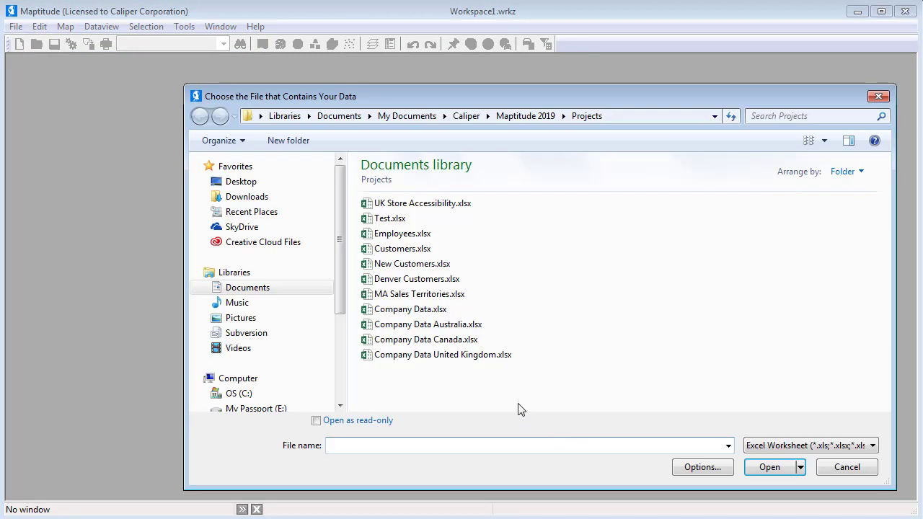
{"action": "left_click", "coordinate": [454, 340]}
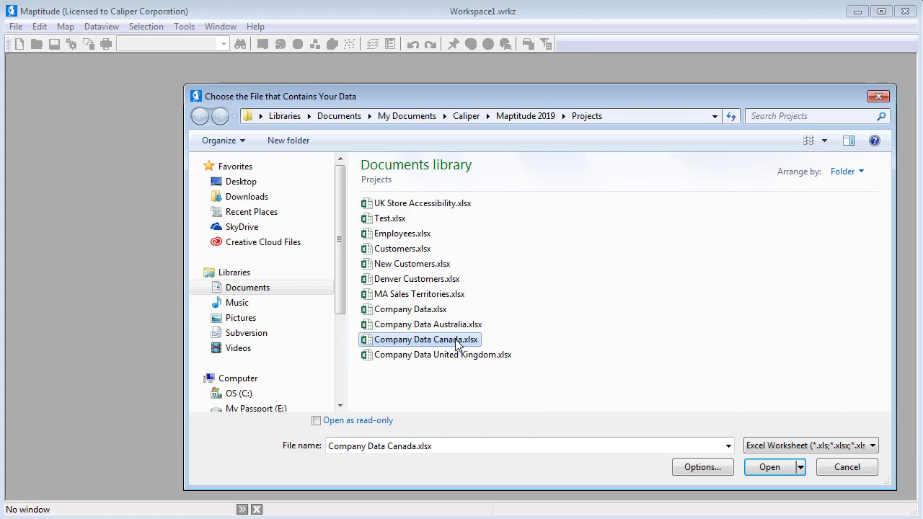
{"action": "left_click", "coordinate": [769, 467]}
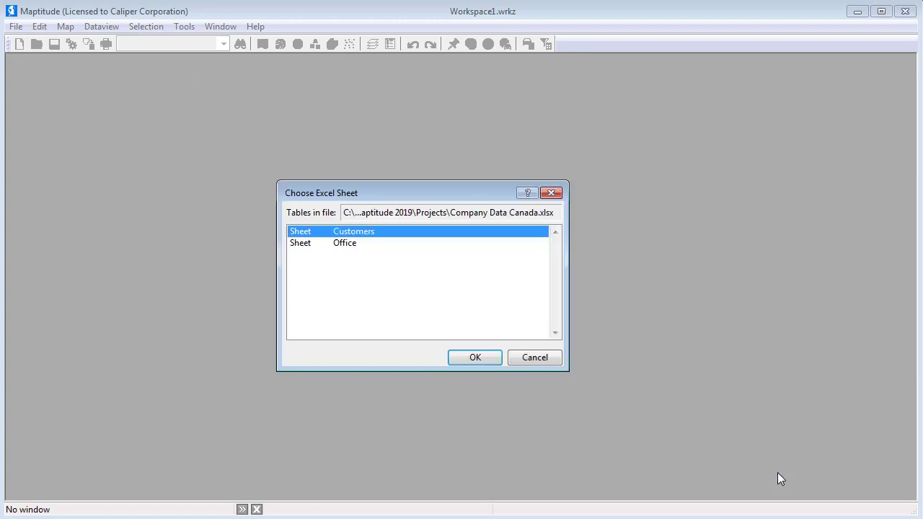
{"action": "left_click", "coordinate": [487, 358]}
- Run the Create-a-Map Wizard with defaults, importing and locating all 293 customers without a theme
{"action": "left_click", "coordinate": [555, 393]}
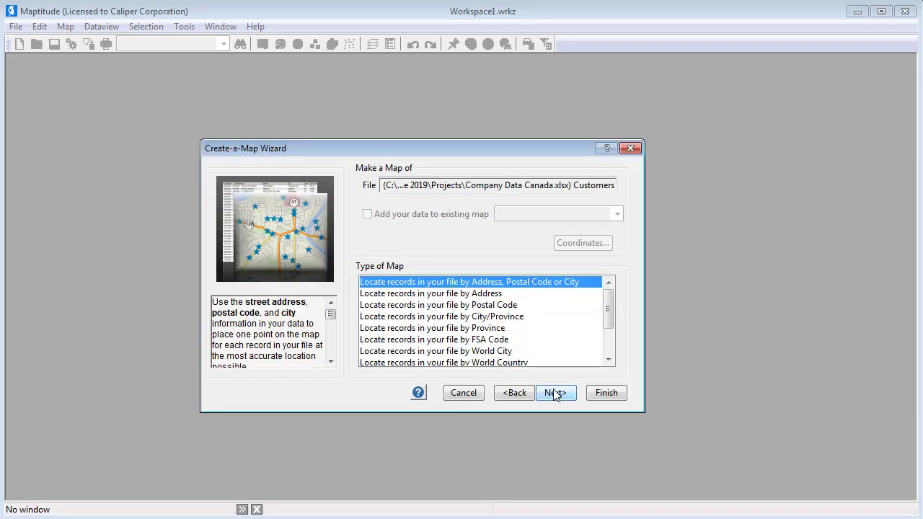
{"action": "left_click", "coordinate": [555, 393]}
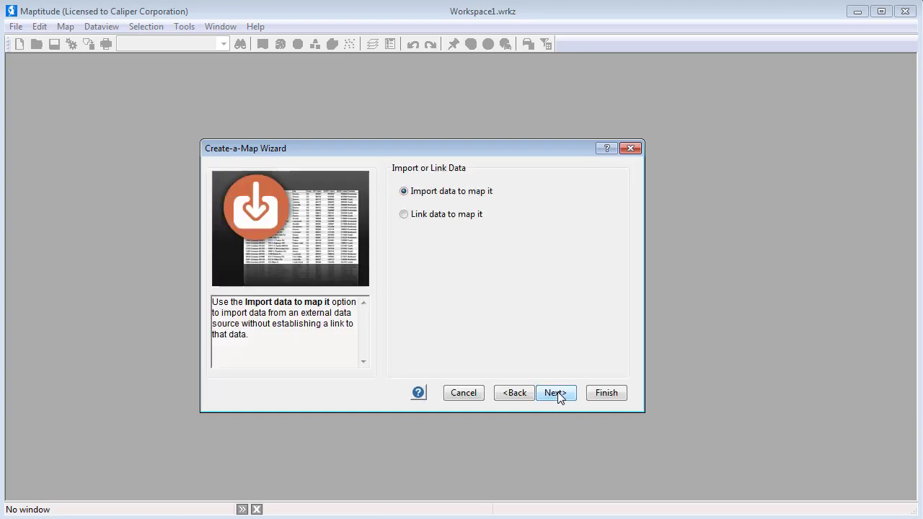
{"action": "left_click", "coordinate": [557, 392]}
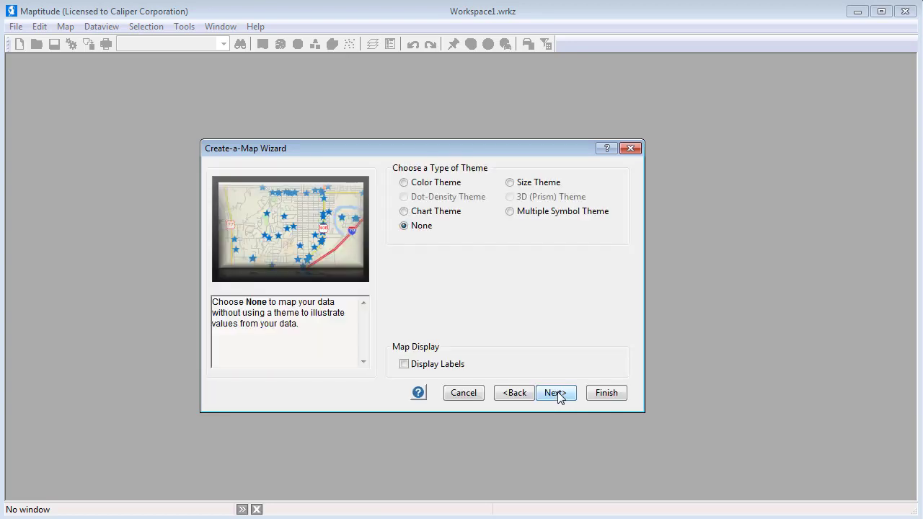
{"action": "left_click", "coordinate": [557, 394]}
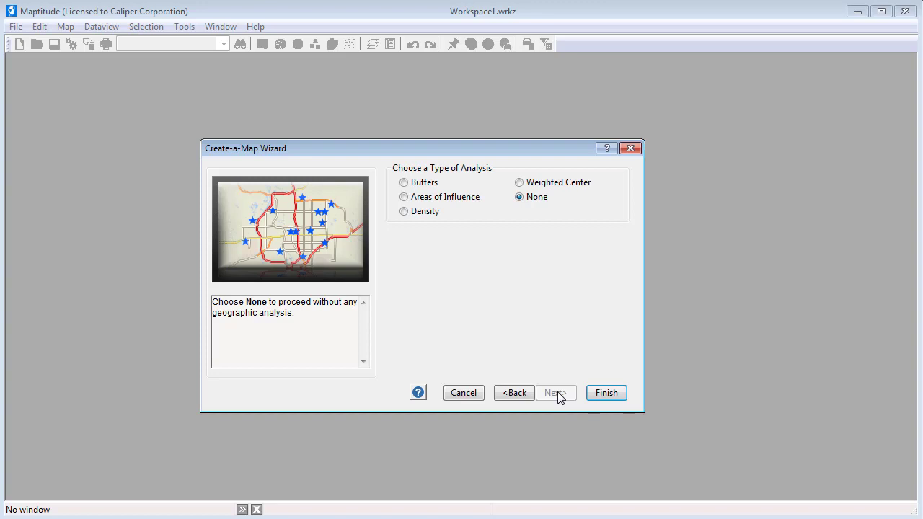
{"action": "left_click", "coordinate": [605, 392]}
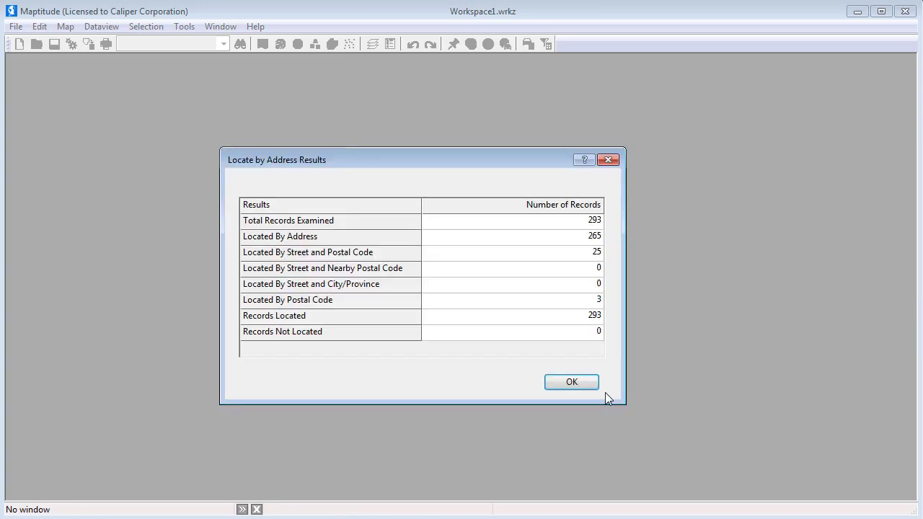
{"action": "left_click", "coordinate": [571, 382]}
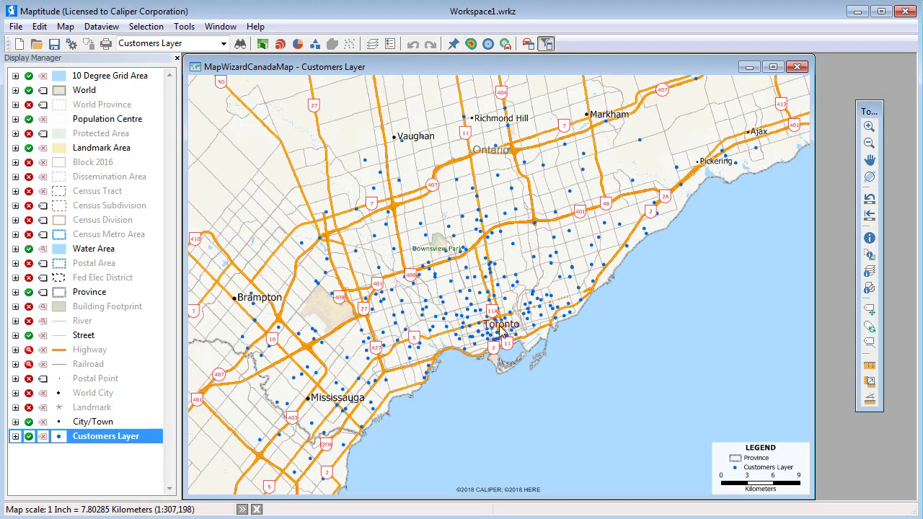
- Add the Customers sheet of Company Data Canada.xlsx to the current map
{"action": "left_click", "coordinate": [65, 27]}
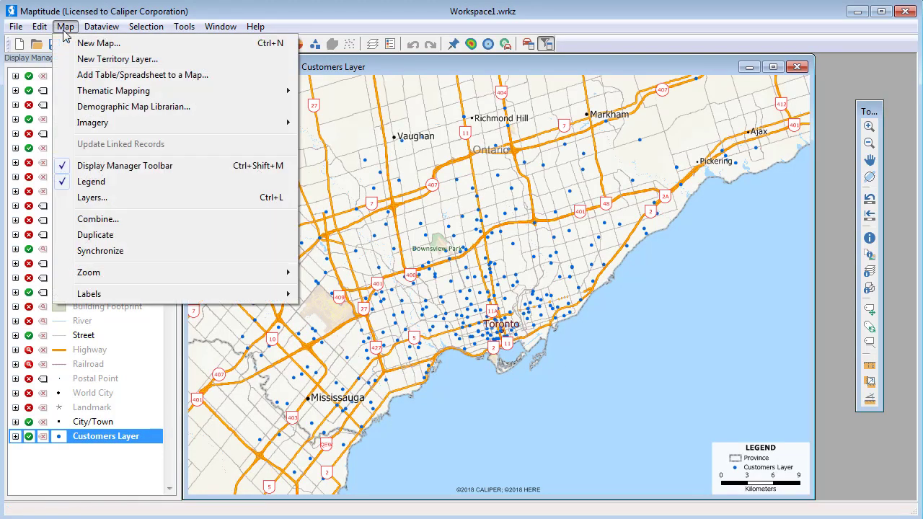
{"action": "left_click", "coordinate": [103, 75]}
{"action": "left_click", "coordinate": [454, 325]}
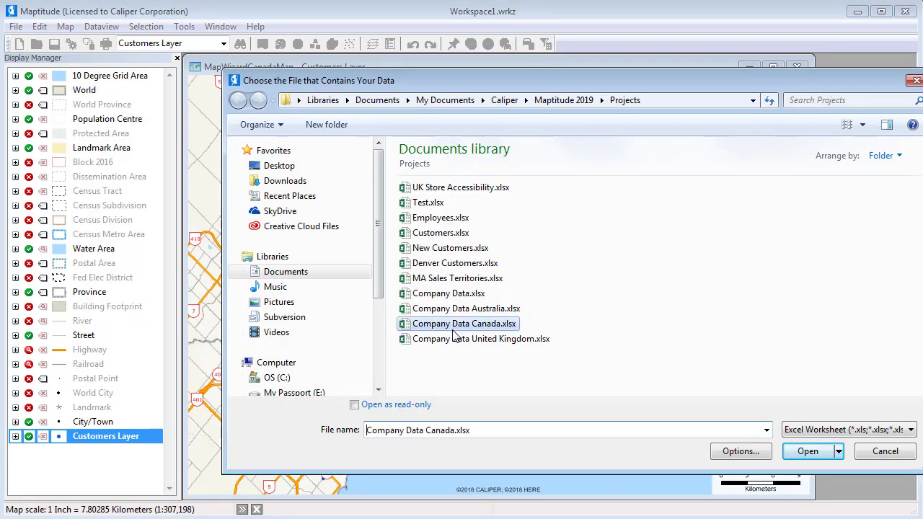
{"action": "left_click", "coordinate": [807, 454]}
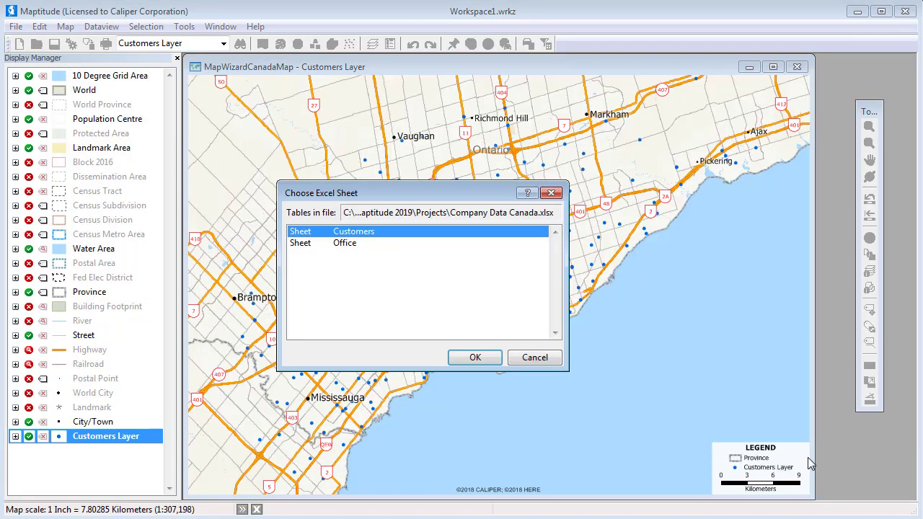
{"action": "left_click", "coordinate": [480, 357]}
{"action": "left_click", "coordinate": [553, 395]}
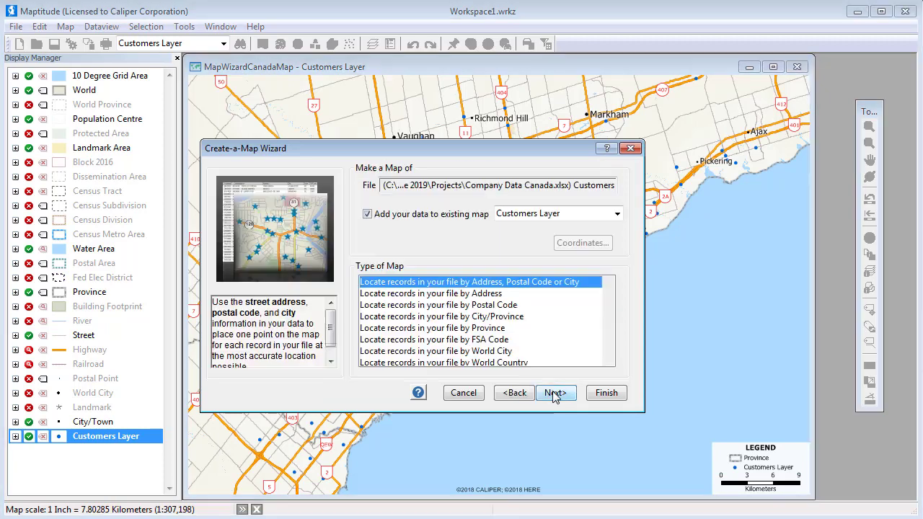
- Show the customers as FSA Code boundaries with a colour theme based on Sales
{"action": "scroll", "coordinate": [609, 355], "scroll_direction": "down", "scroll_amount": 2}
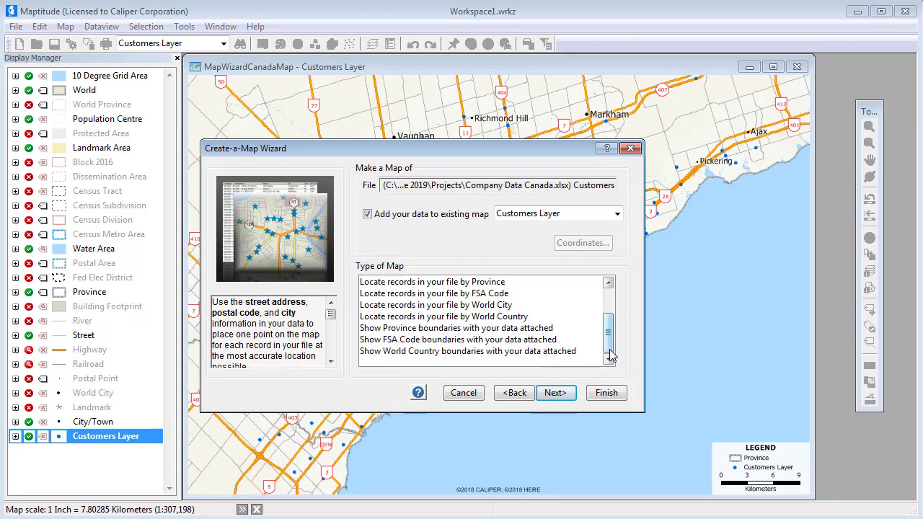
{"action": "left_click", "coordinate": [553, 342]}
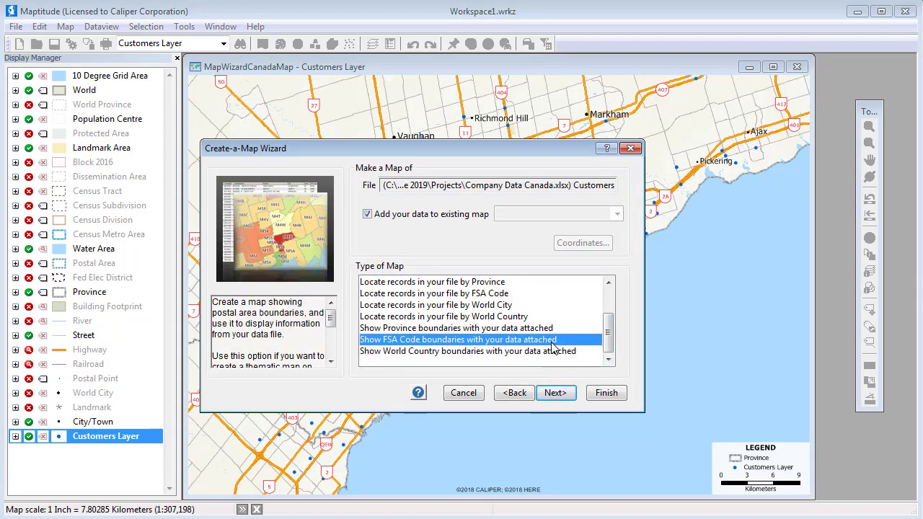
{"action": "left_click", "coordinate": [553, 394]}
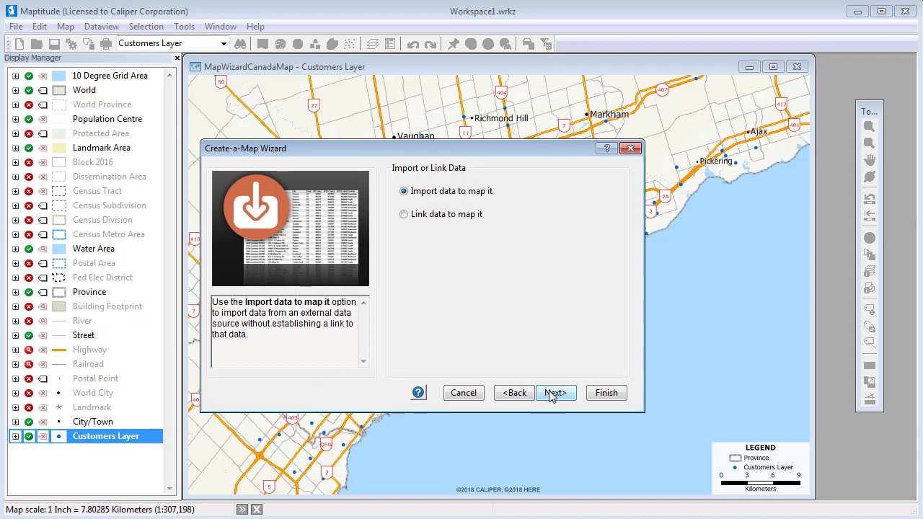
{"action": "left_click", "coordinate": [554, 394]}
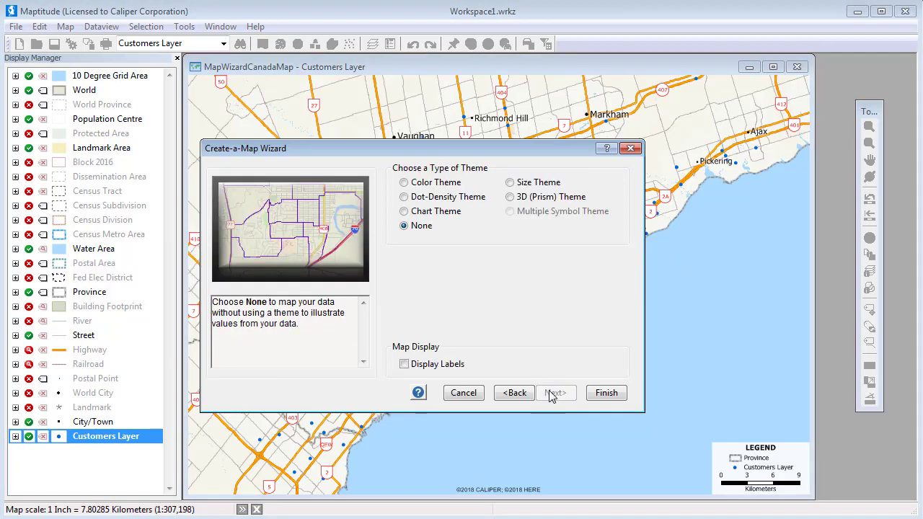
{"action": "left_click", "coordinate": [403, 183]}
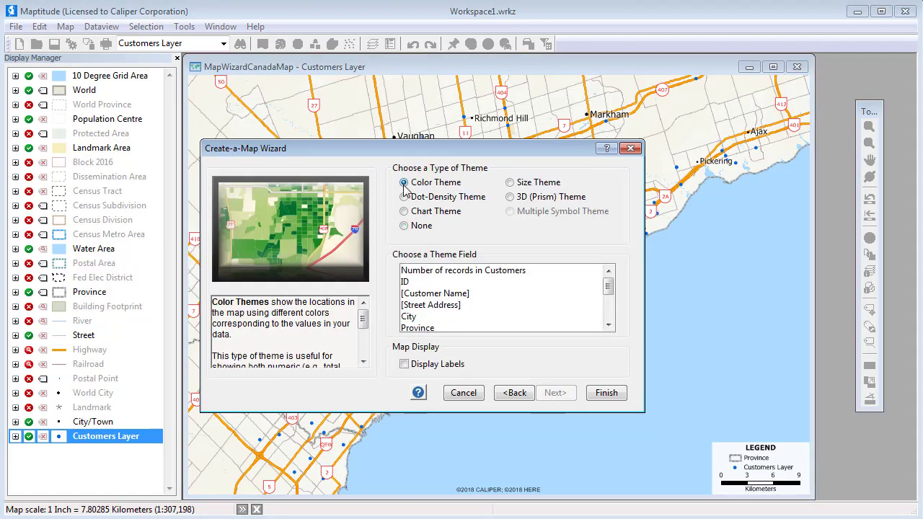
{"action": "left_click_drag", "start_coordinate": [608, 287], "coordinate": [615, 322]}
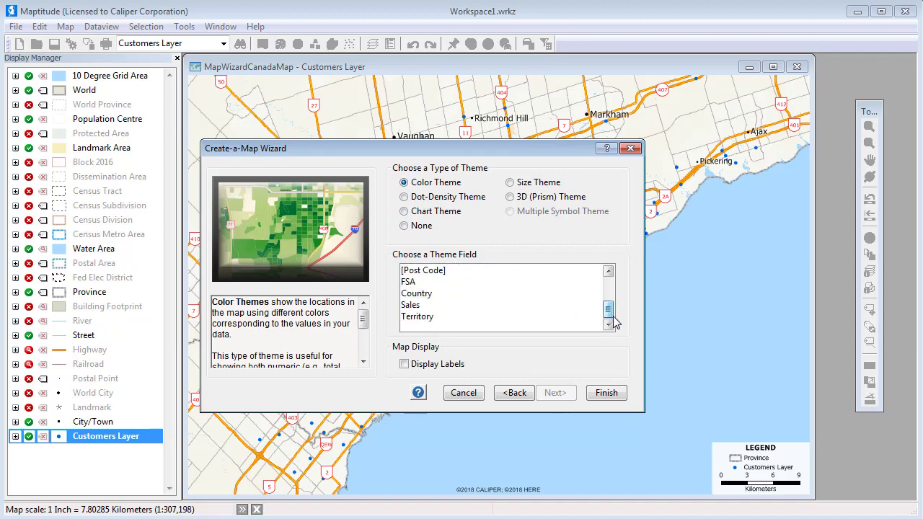
{"action": "left_click", "coordinate": [511, 308]}
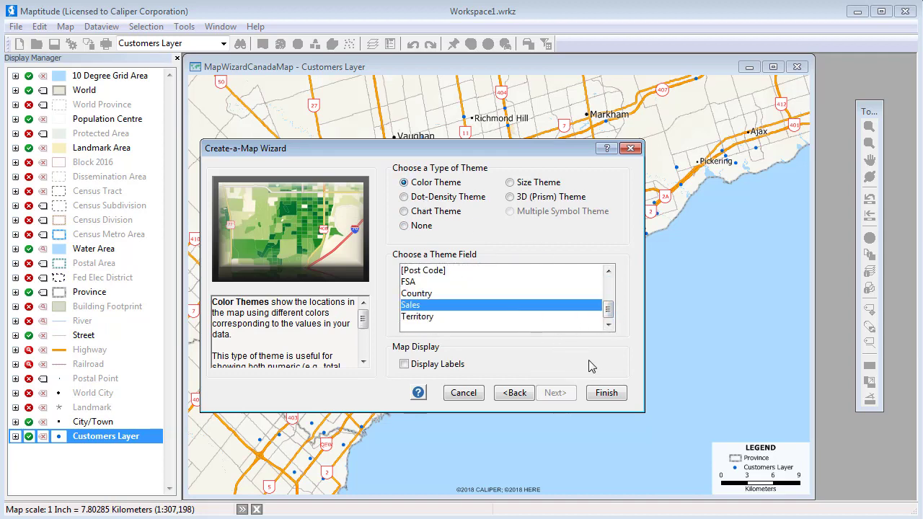
{"action": "left_click", "coordinate": [606, 393]}
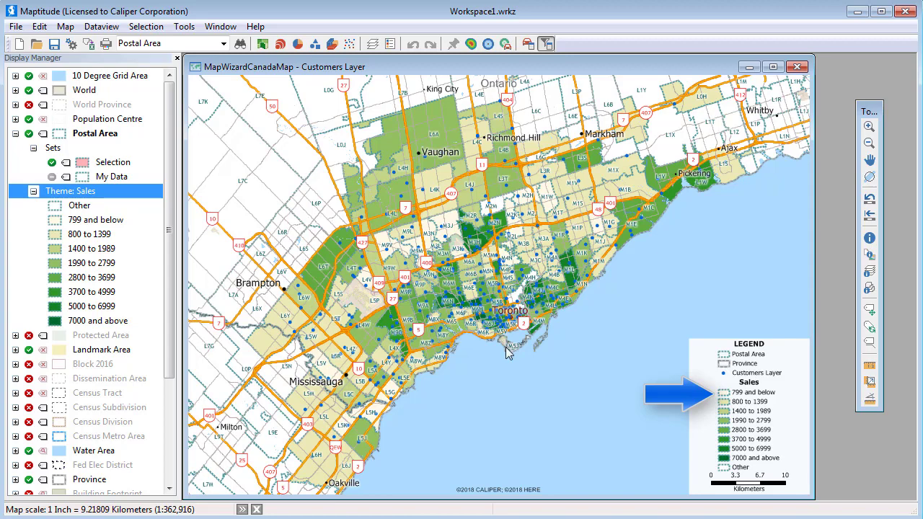
- Add the Office sheet of Company Data Canada.xlsx, locating offices by address, postal code or city
{"action": "left_click", "coordinate": [68, 29]}
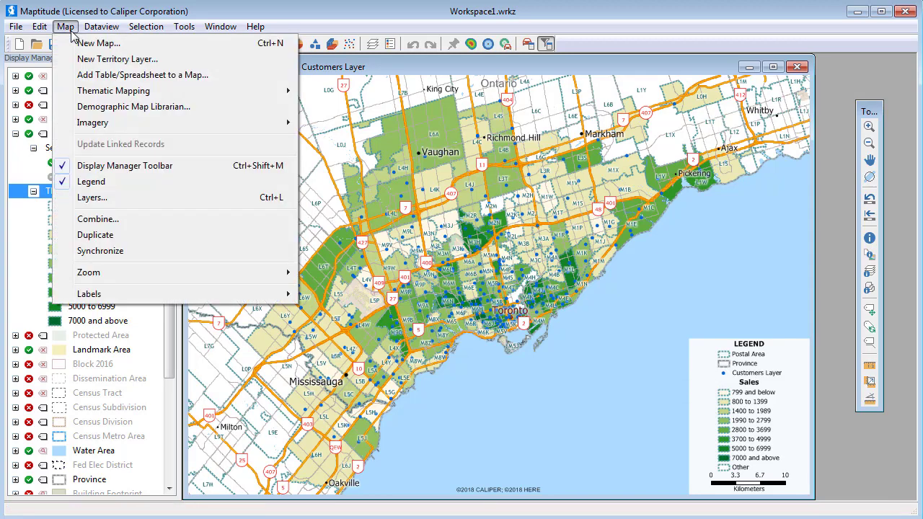
{"action": "left_click", "coordinate": [112, 75]}
{"action": "left_click", "coordinate": [444, 324]}
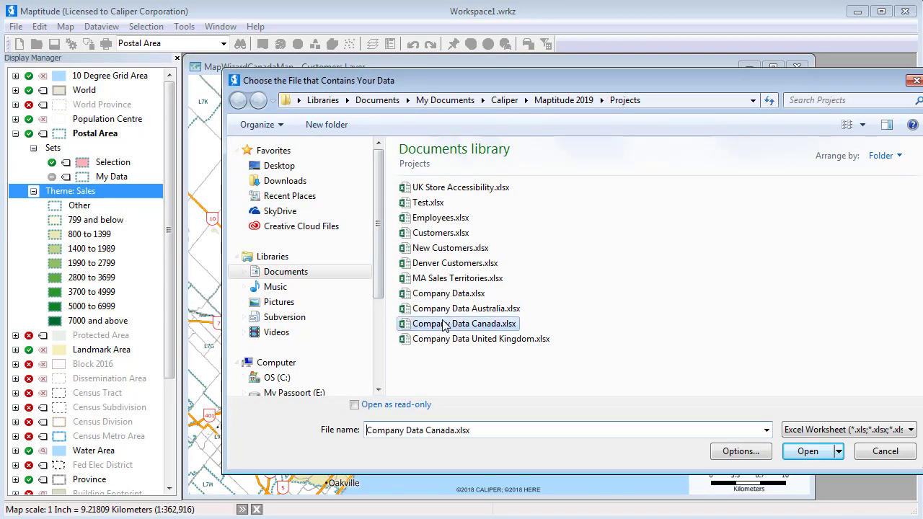
{"action": "left_click", "coordinate": [805, 454]}
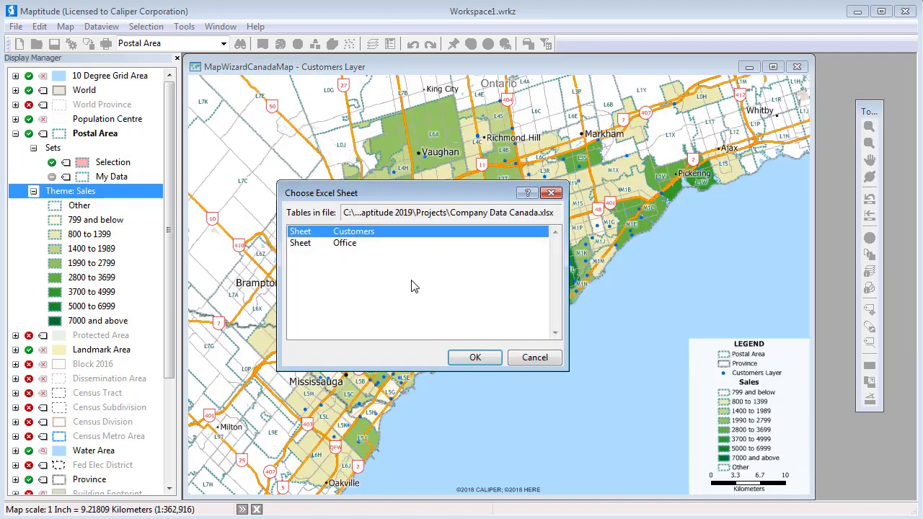
{"action": "left_click", "coordinate": [364, 243]}
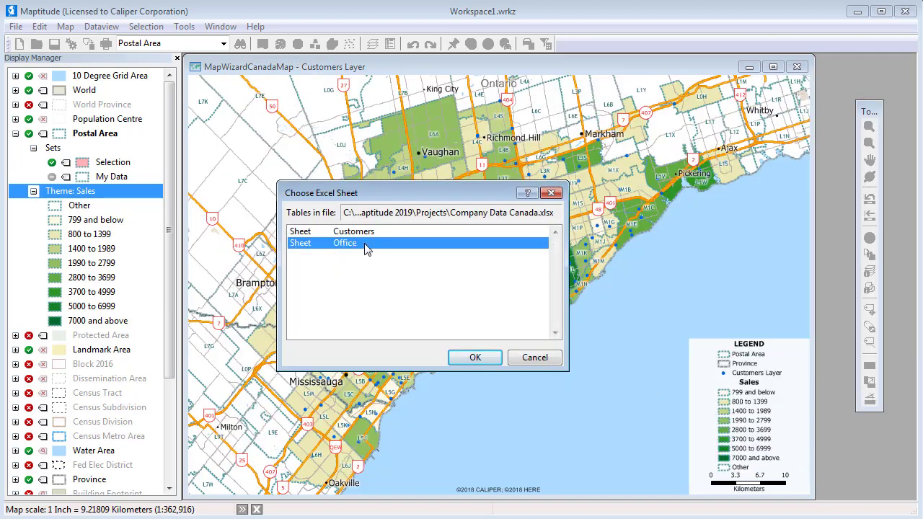
{"action": "left_click", "coordinate": [473, 358]}
{"action": "left_click", "coordinate": [547, 392]}
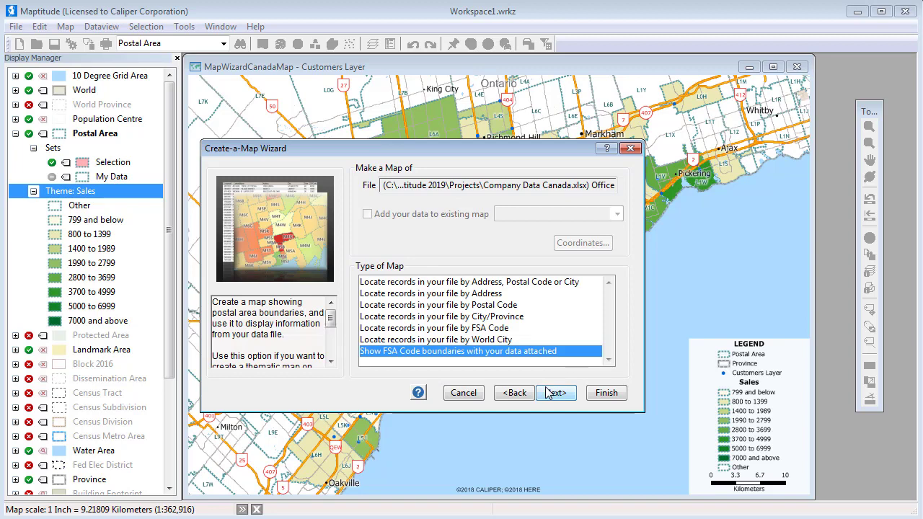
{"action": "left_click", "coordinate": [595, 283]}
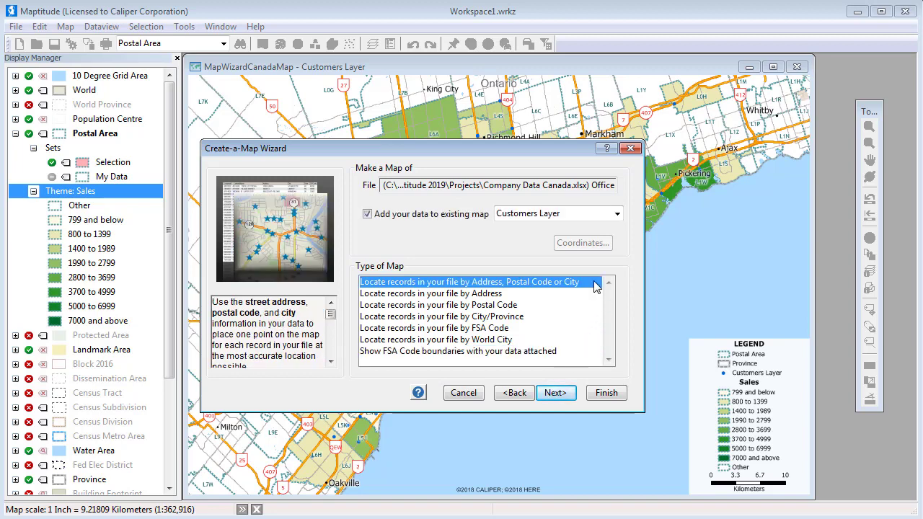
{"action": "left_click", "coordinate": [564, 395]}
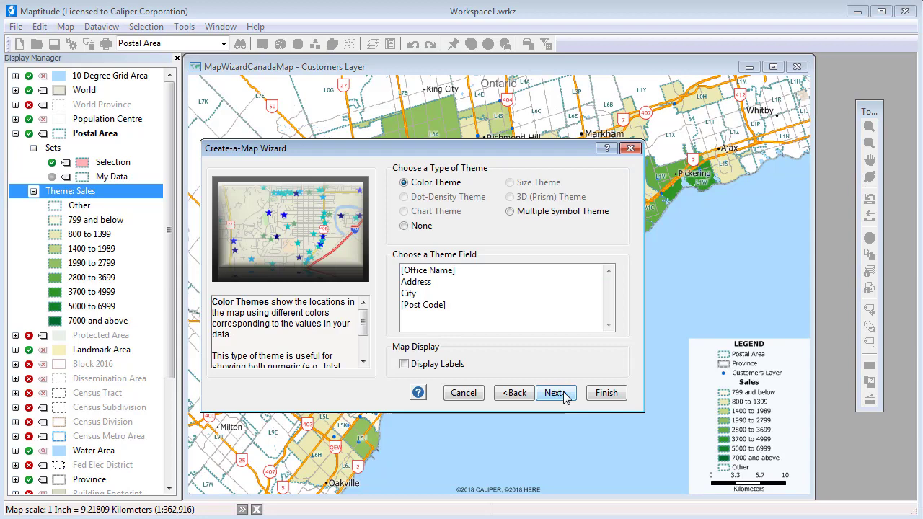
- Map offices with no theme, Office Name labels, and 5 and 10 km buffers calculating population
{"action": "left_click", "coordinate": [403, 226]}
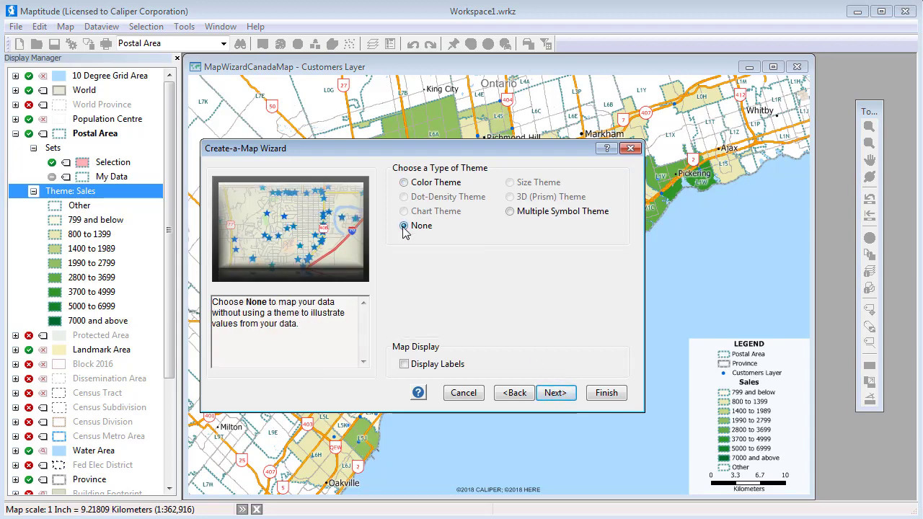
{"action": "left_click", "coordinate": [405, 364]}
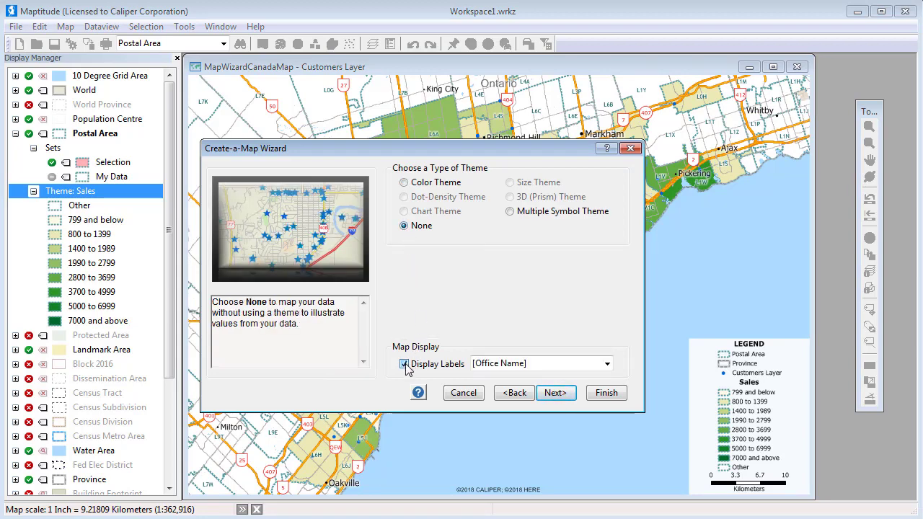
{"action": "left_click", "coordinate": [552, 395]}
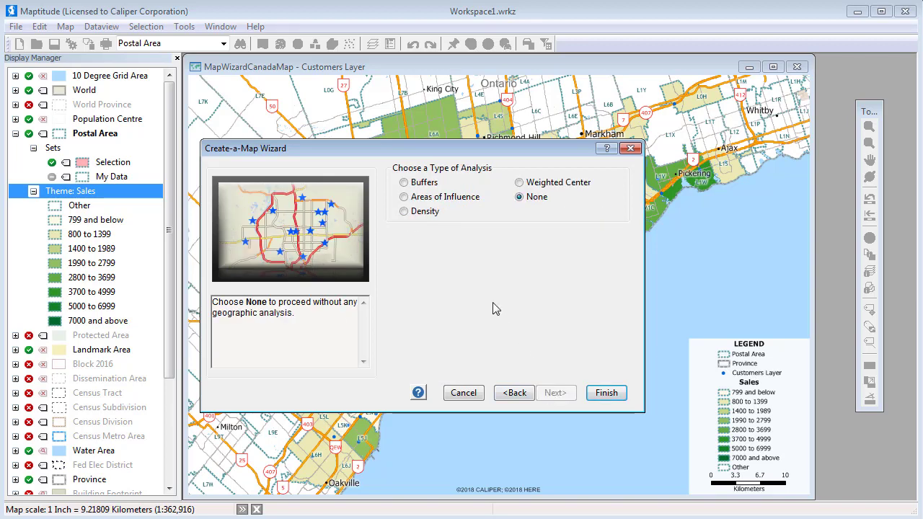
{"action": "left_click", "coordinate": [405, 184]}
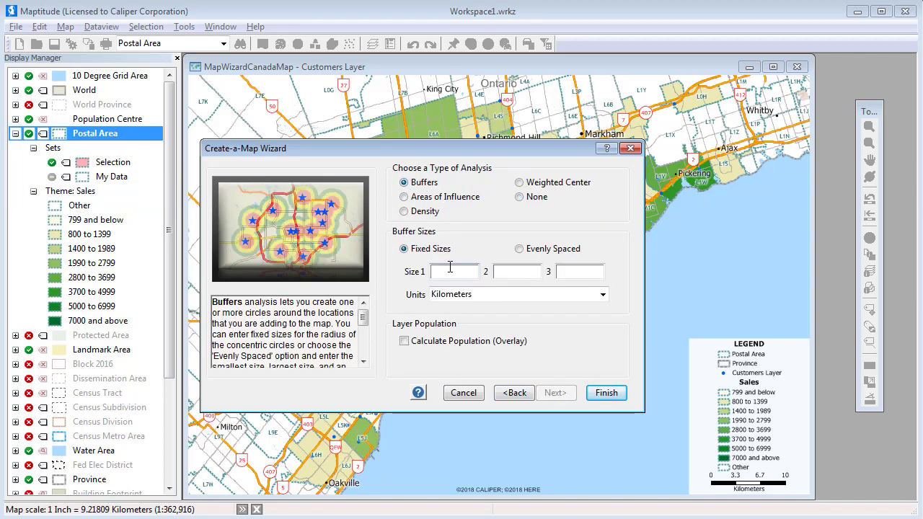
{"action": "type", "text": "5"}
{"action": "left_click", "coordinate": [512, 271]}
{"action": "type", "text": "10"}
{"action": "left_click", "coordinate": [405, 341]}
{"action": "left_click", "coordinate": [604, 393]}
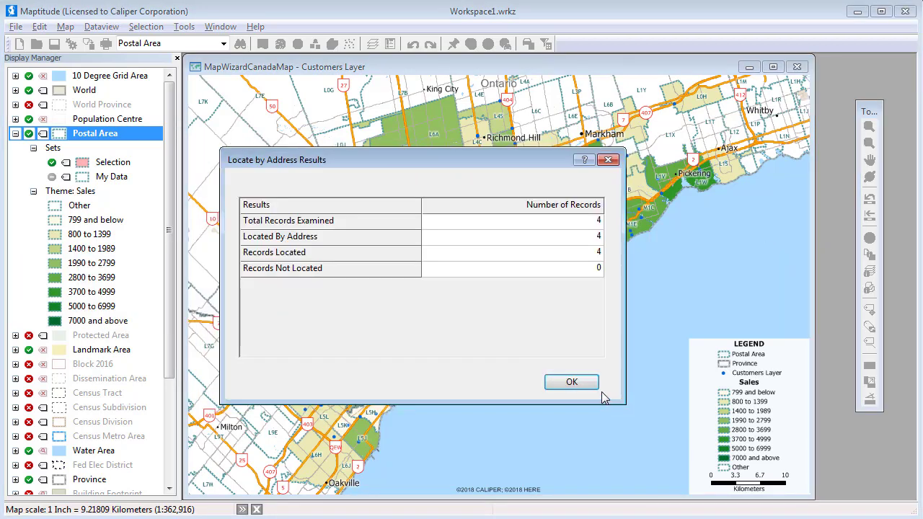
- Dismiss the locate results, review the Buffer Report demographics table, and close the report
{"action": "left_click", "coordinate": [591, 384]}
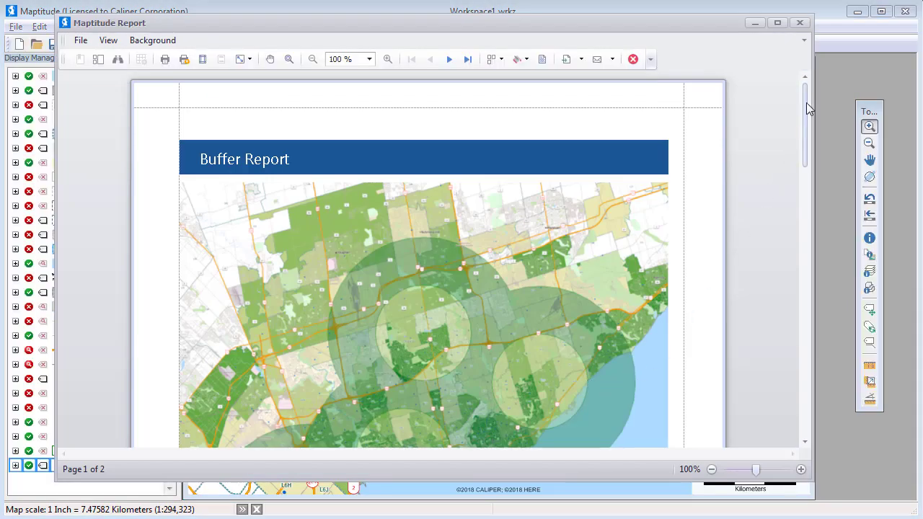
{"action": "left_click_drag", "start_coordinate": [807, 108], "coordinate": [809, 298]}
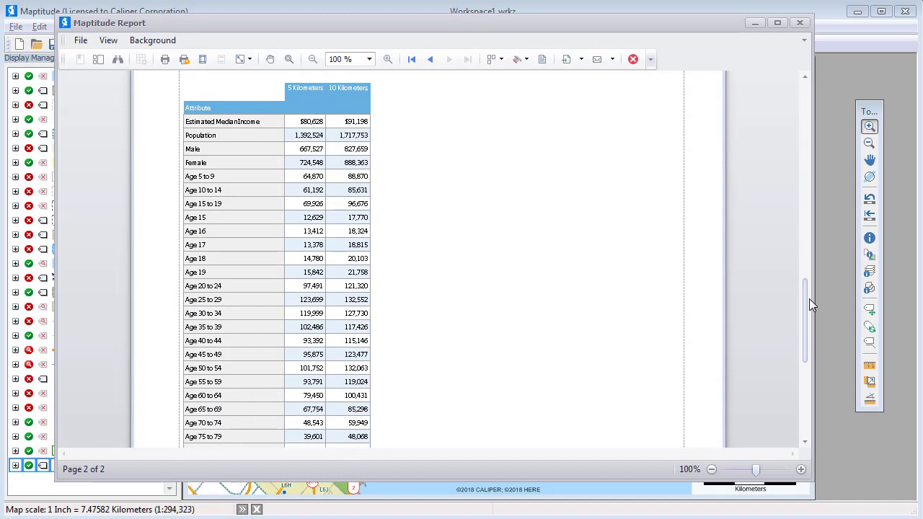
{"action": "left_click", "coordinate": [799, 23]}
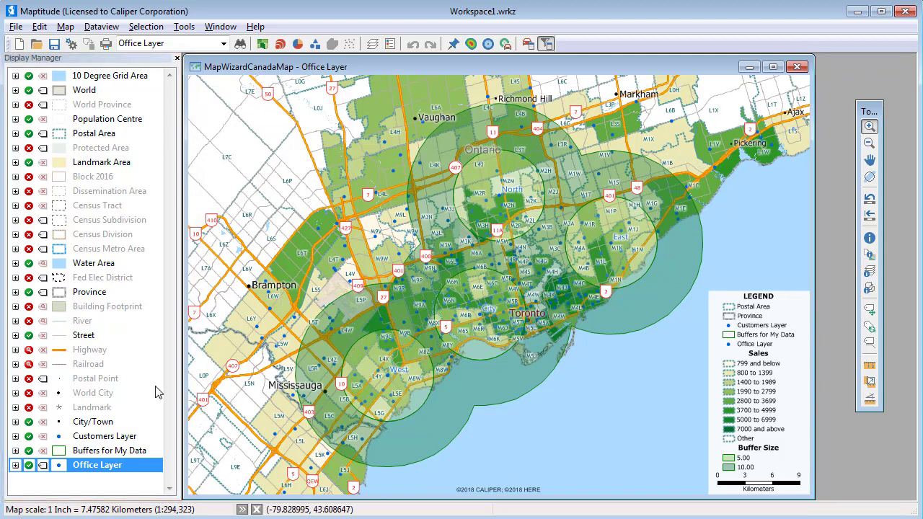
- Style the Office Layer symbols as dark red ringed circles of size 14
{"action": "left_click", "coordinate": [56, 467]}
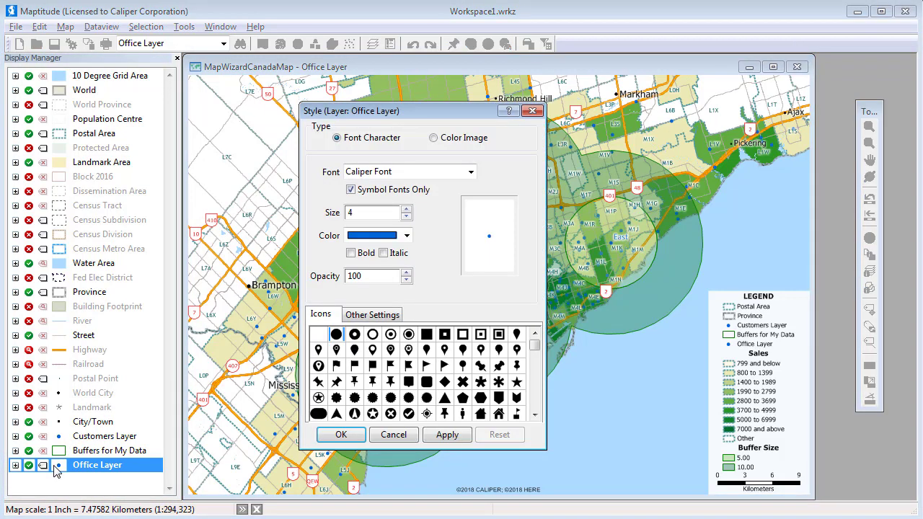
{"action": "left_click", "coordinate": [408, 335]}
{"action": "left_click", "coordinate": [407, 209]}
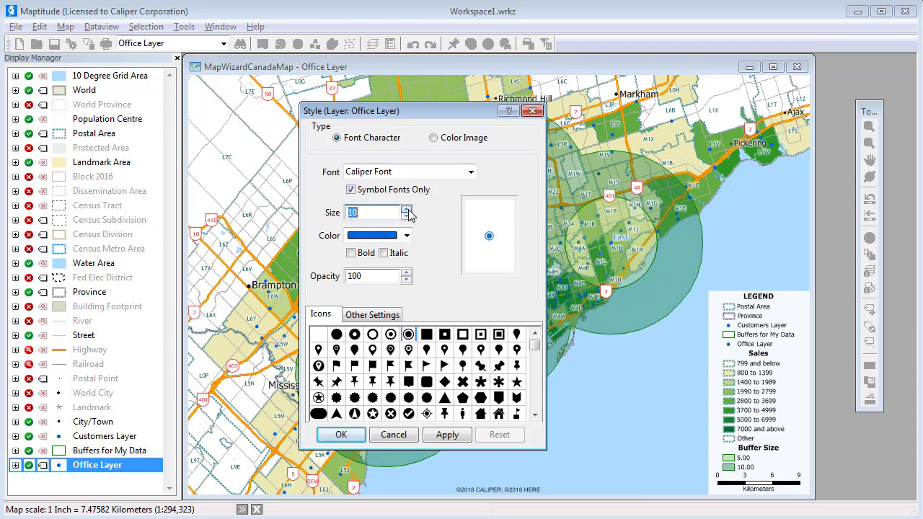
{"action": "left_click", "coordinate": [407, 210]}
{"action": "left_click", "coordinate": [407, 209]}
{"action": "left_click", "coordinate": [407, 209]}
{"action": "left_click", "coordinate": [407, 209]}
{"action": "left_click", "coordinate": [406, 235]}
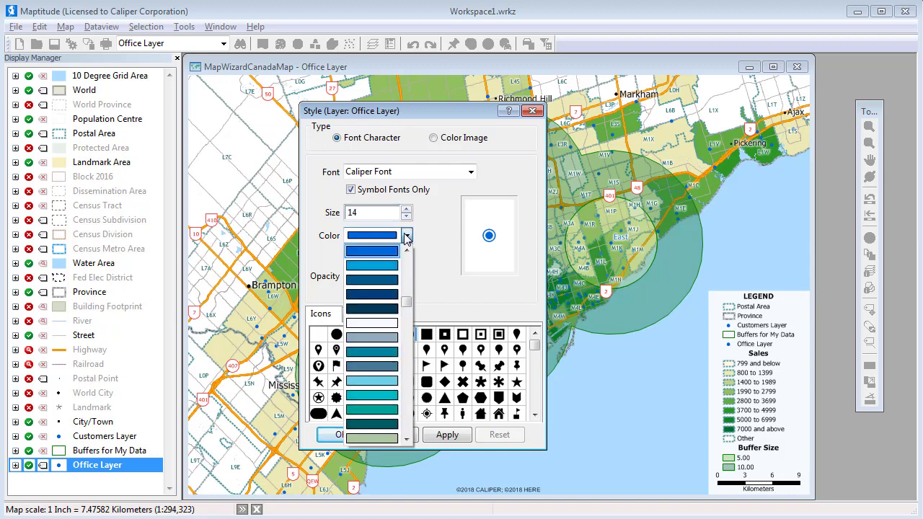
{"action": "scroll", "coordinate": [396, 281], "scroll_direction": "up", "scroll_amount": 5}
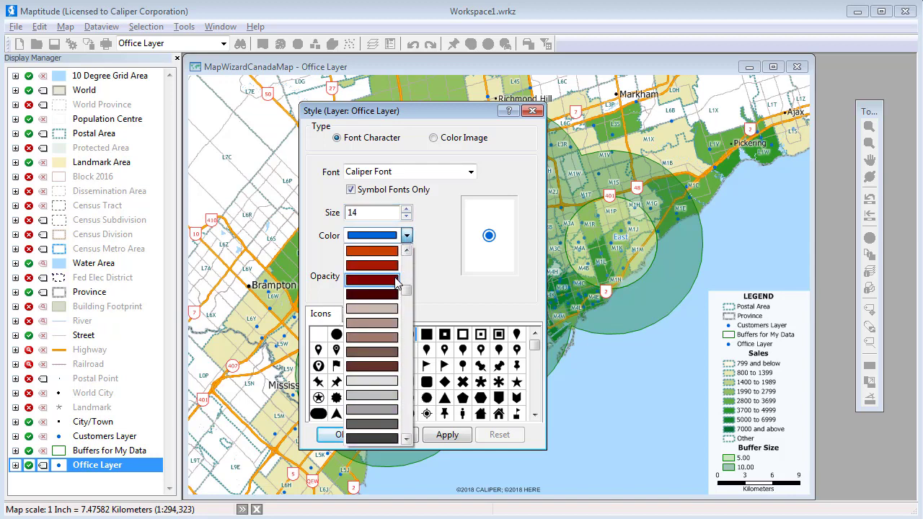
{"action": "left_click", "coordinate": [396, 281]}
{"action": "left_click", "coordinate": [336, 435]}
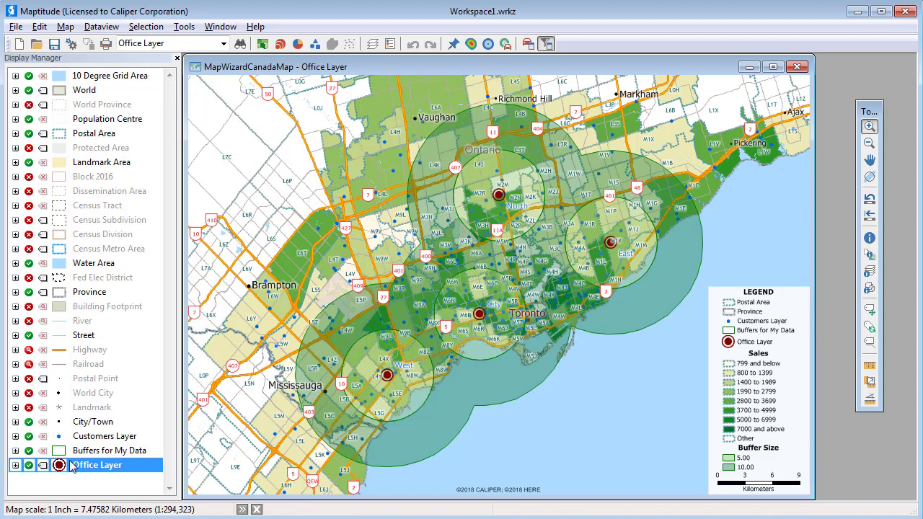
- Make office labels size 20 maroon, and hide the Buffers and Postal Area layers
{"action": "left_click", "coordinate": [44, 465]}
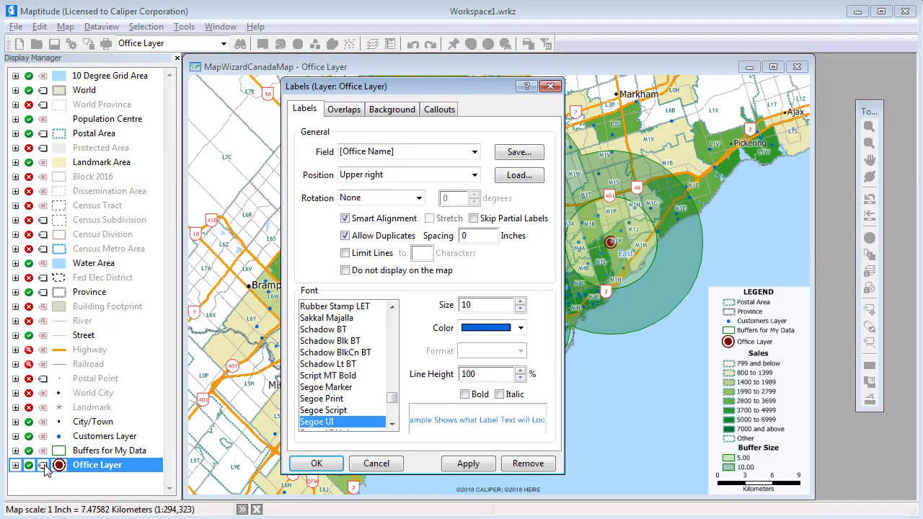
{"action": "left_click", "coordinate": [519, 302]}
{"action": "left_click", "coordinate": [519, 301]}
{"action": "left_click", "coordinate": [519, 302]}
{"action": "left_click", "coordinate": [519, 301]}
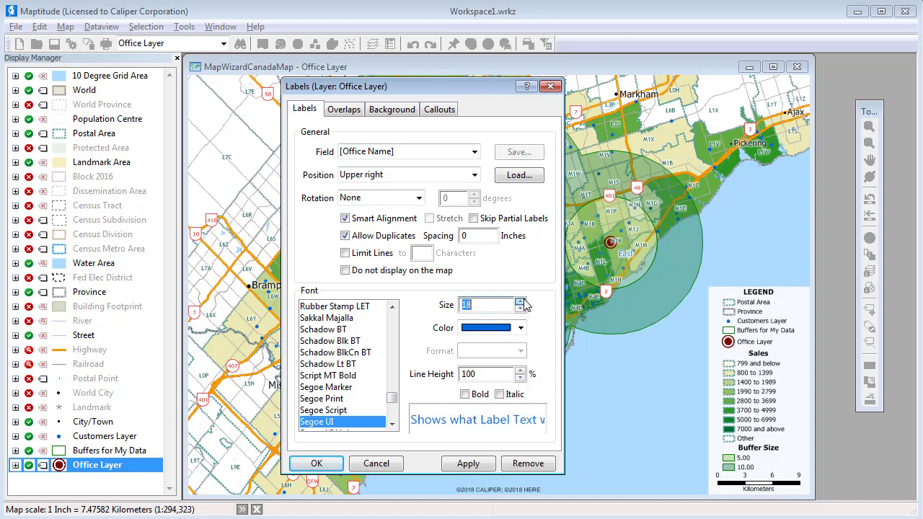
{"action": "left_click", "coordinate": [519, 302]}
{"action": "left_click", "coordinate": [519, 302]}
{"action": "left_click", "coordinate": [520, 327]}
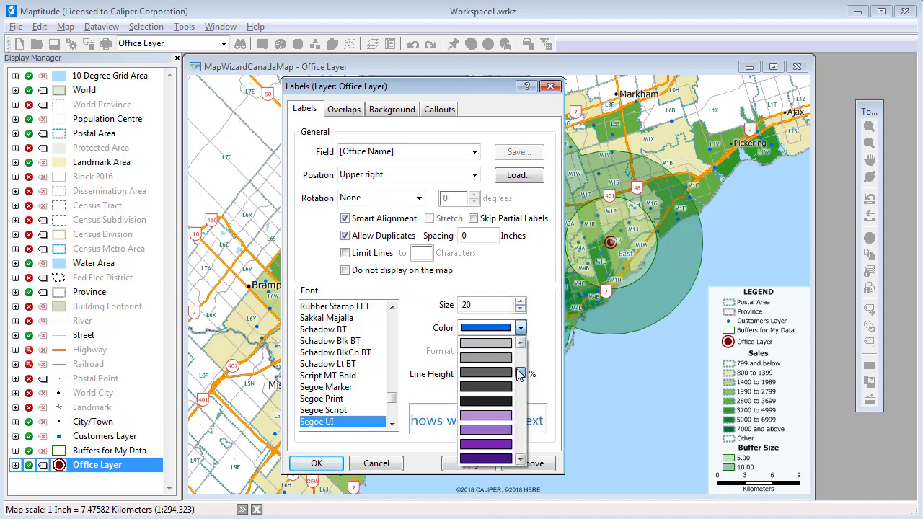
{"action": "scroll", "coordinate": [520, 372], "scroll_direction": "down", "scroll_amount": 3}
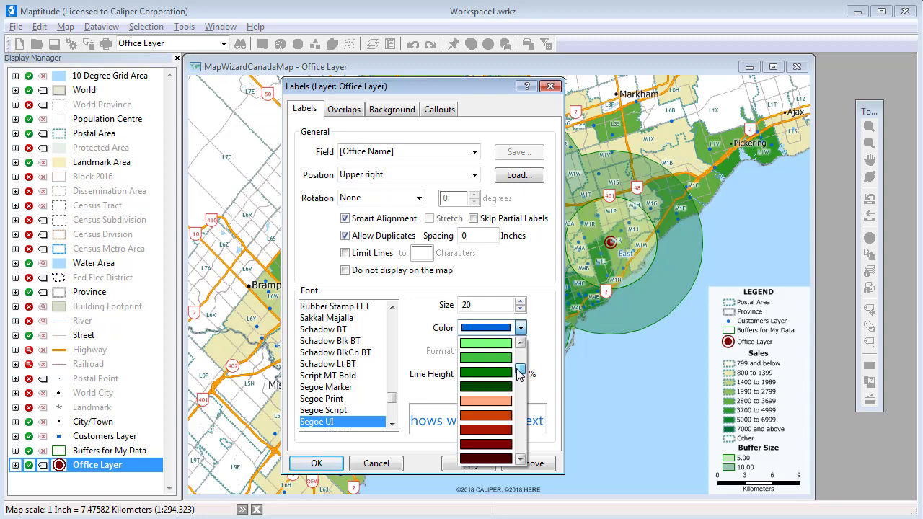
{"action": "scroll", "coordinate": [519, 372], "scroll_direction": "down", "scroll_amount": 2}
{"action": "left_click", "coordinate": [493, 460]}
{"action": "left_click", "coordinate": [316, 463]}
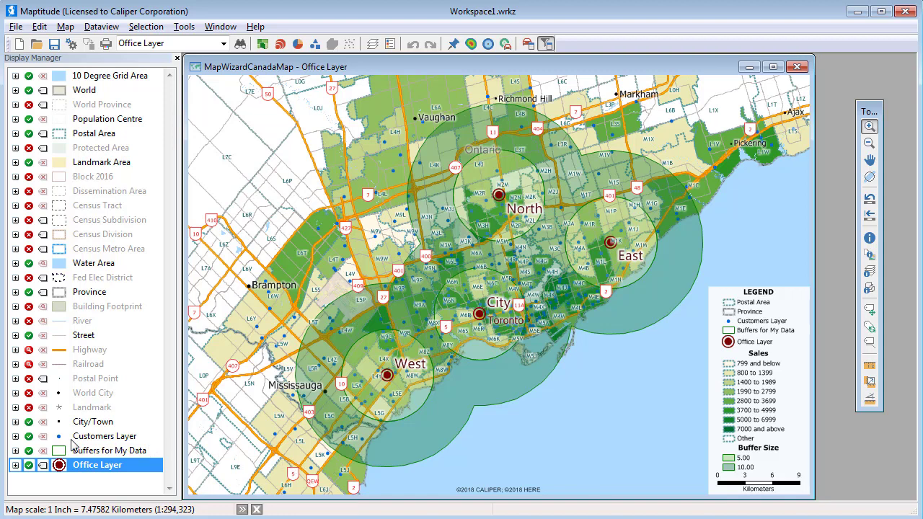
{"action": "left_click", "coordinate": [28, 451]}
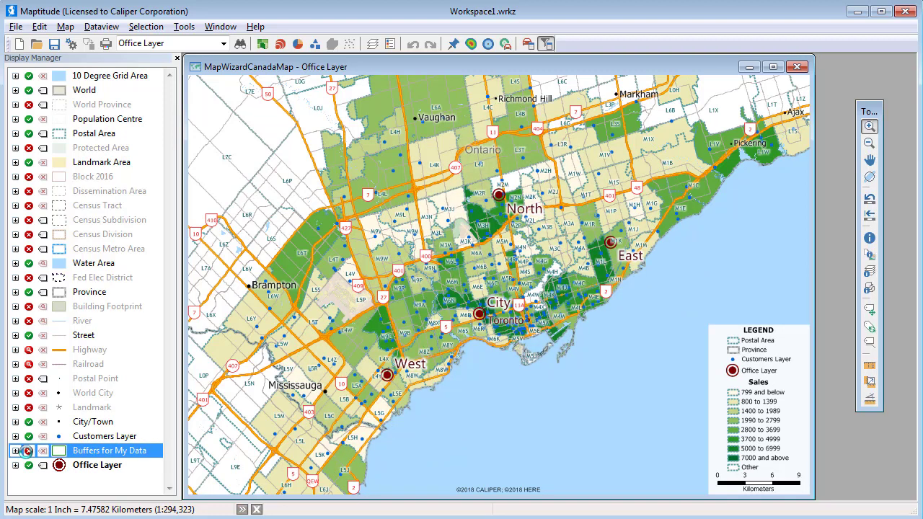
{"action": "left_click", "coordinate": [29, 133]}
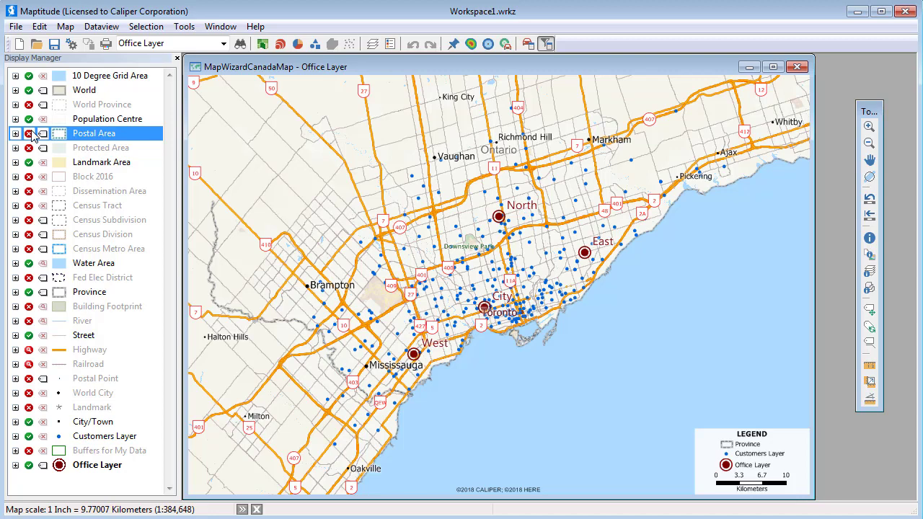
- Set up drive-time rings around all Office Layer offices: 3 rings of 10 minutes
{"action": "left_click", "coordinate": [505, 44]}
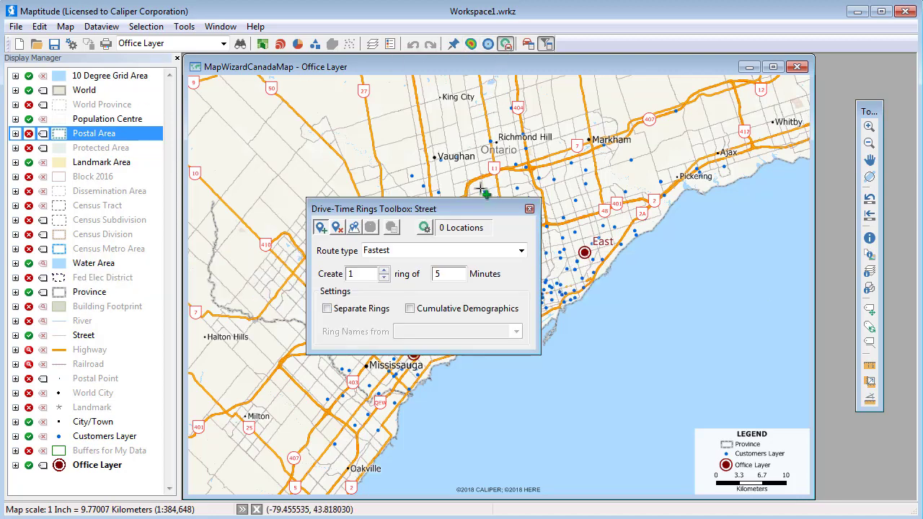
{"action": "left_click_drag", "start_coordinate": [481, 209], "coordinate": [828, 84]}
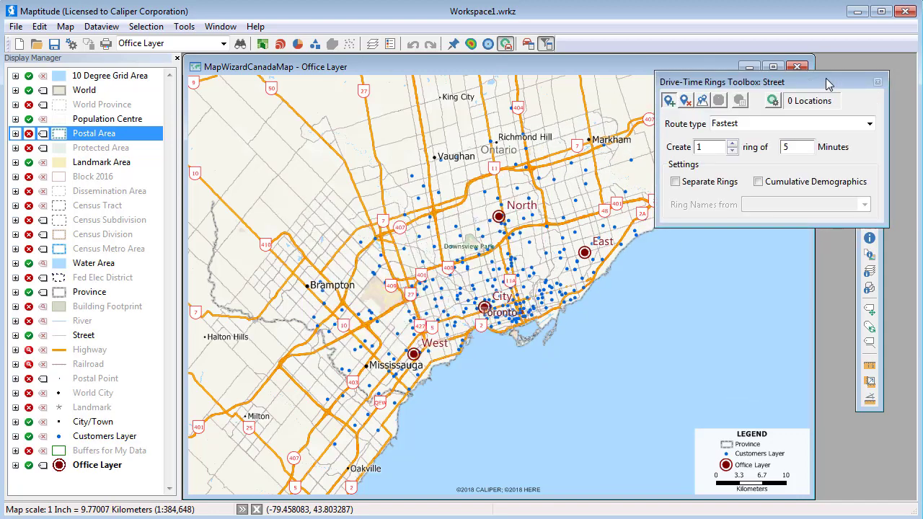
{"action": "left_click", "coordinate": [702, 102]}
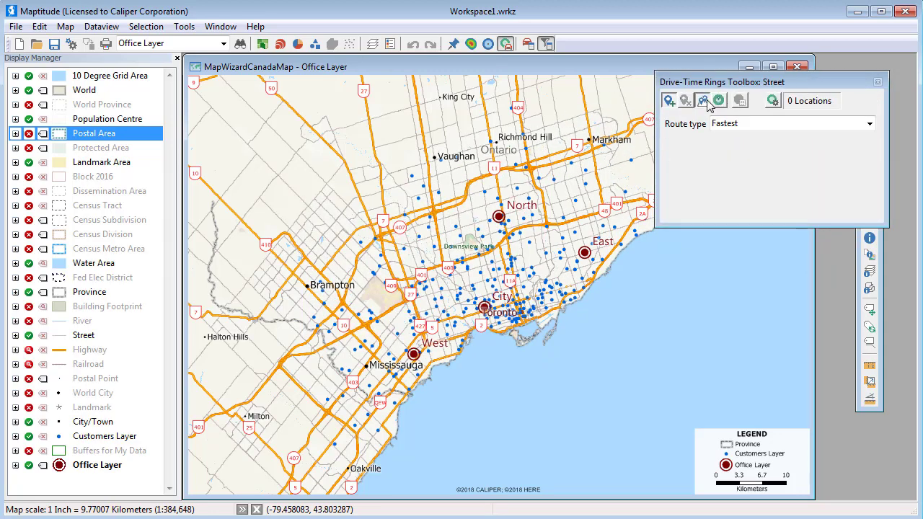
{"action": "left_click", "coordinate": [732, 206]}
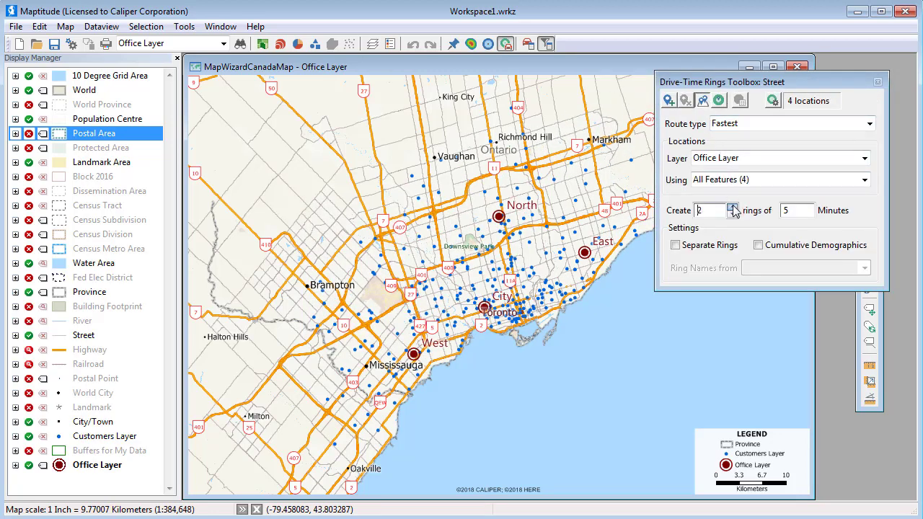
{"action": "left_click", "coordinate": [732, 206]}
{"action": "double_click", "coordinate": [786, 211]}
{"action": "type", "text": "10"}
- Set ring demographics to sum Customers Layer Sales, then create the drive-time rings
{"action": "left_click", "coordinate": [773, 101]}
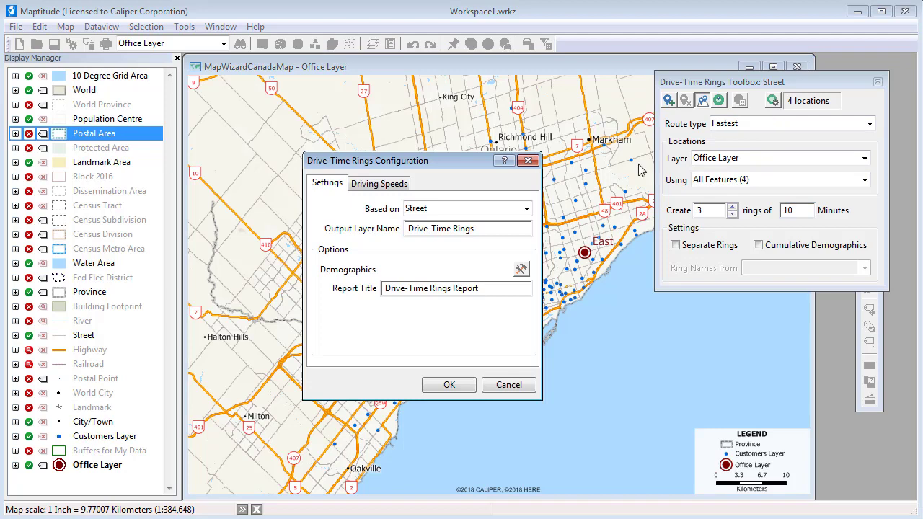
{"action": "left_click", "coordinate": [521, 269]}
{"action": "left_click", "coordinate": [509, 231]}
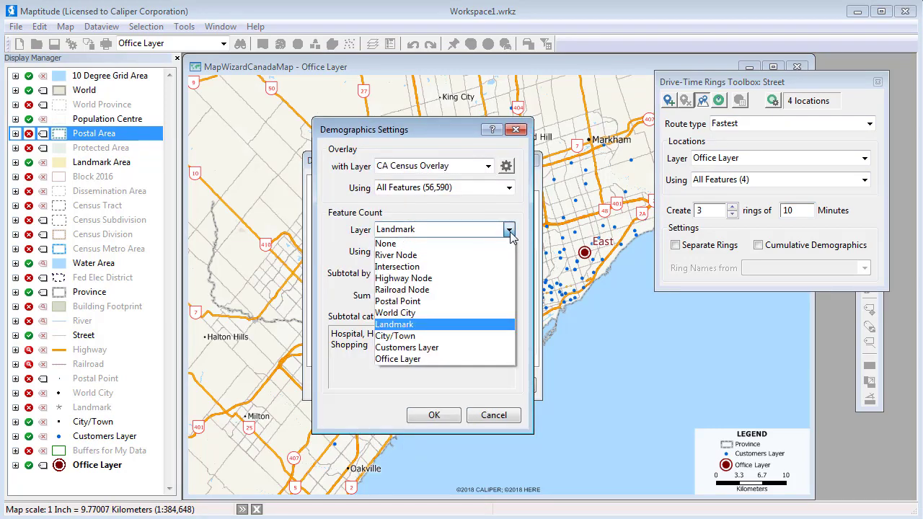
{"action": "left_click", "coordinate": [457, 346]}
{"action": "left_click", "coordinate": [465, 296]}
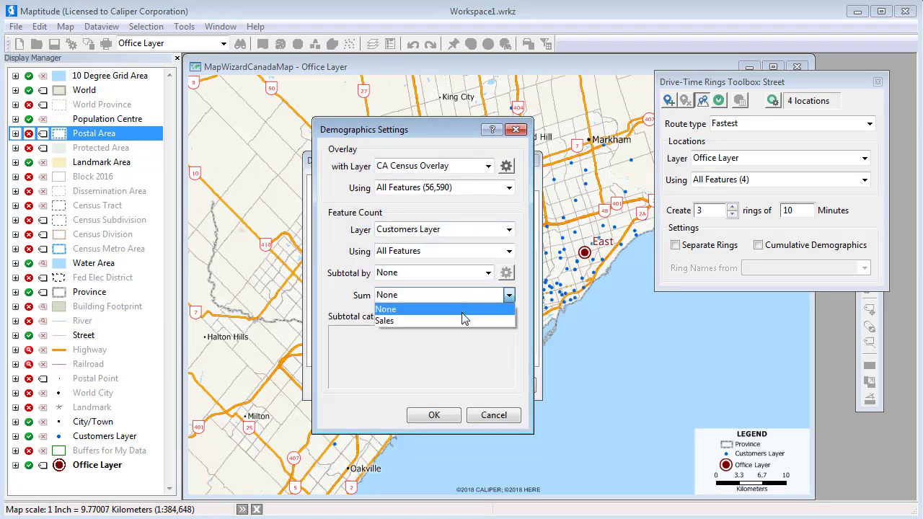
{"action": "left_click", "coordinate": [465, 320]}
{"action": "left_click", "coordinate": [449, 414]}
{"action": "left_click", "coordinate": [443, 385]}
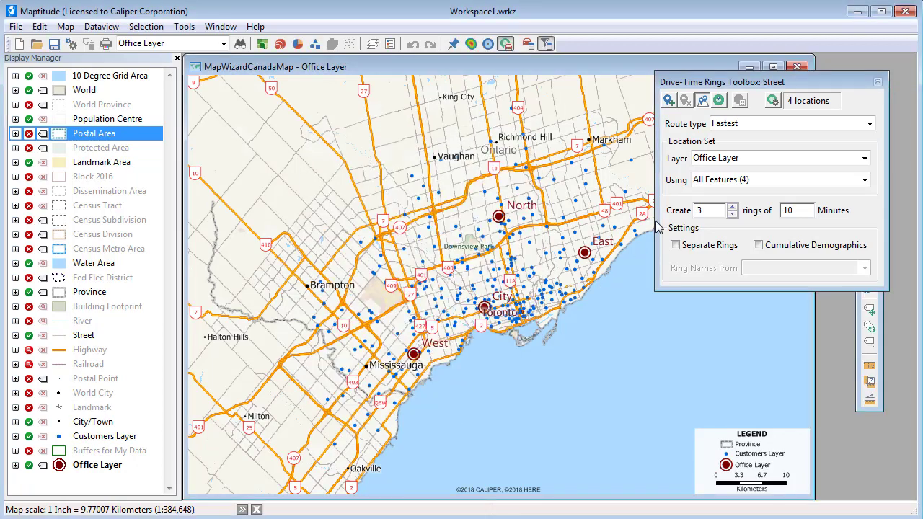
{"action": "left_click", "coordinate": [719, 101]}
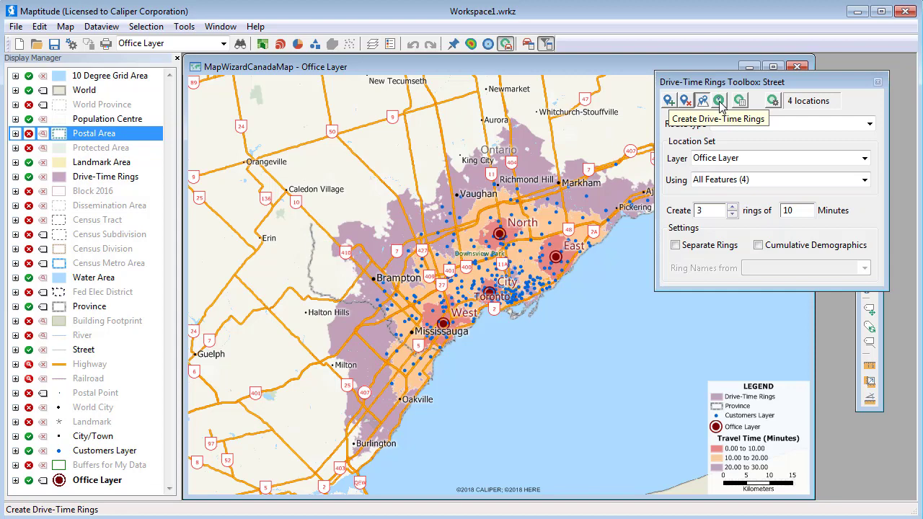
- Calculate demographics for the drive-time rings and scroll through the resulting report
{"action": "left_click", "coordinate": [739, 101]}
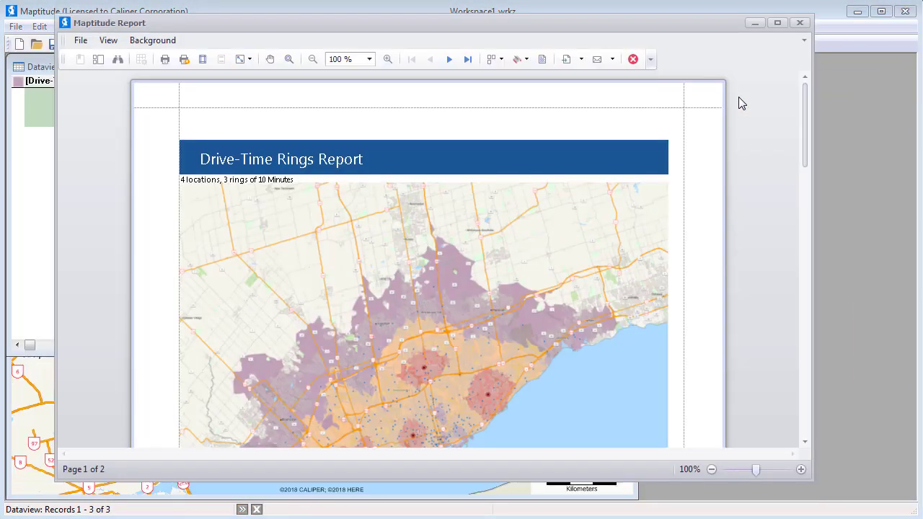
{"action": "left_click_drag", "start_coordinate": [800, 105], "coordinate": [802, 362]}
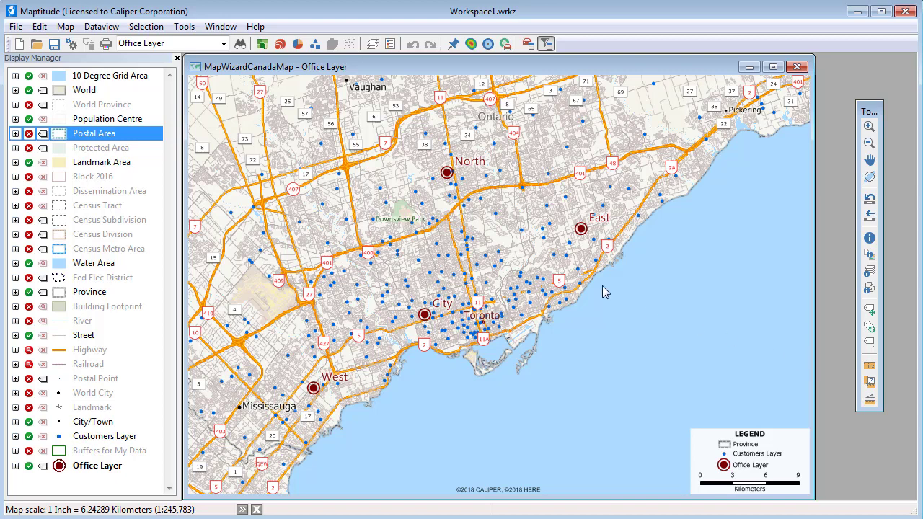
- Set up a Distance and Travel Time Table with the Customers Layer as origins
{"action": "left_click", "coordinate": [182, 26]}
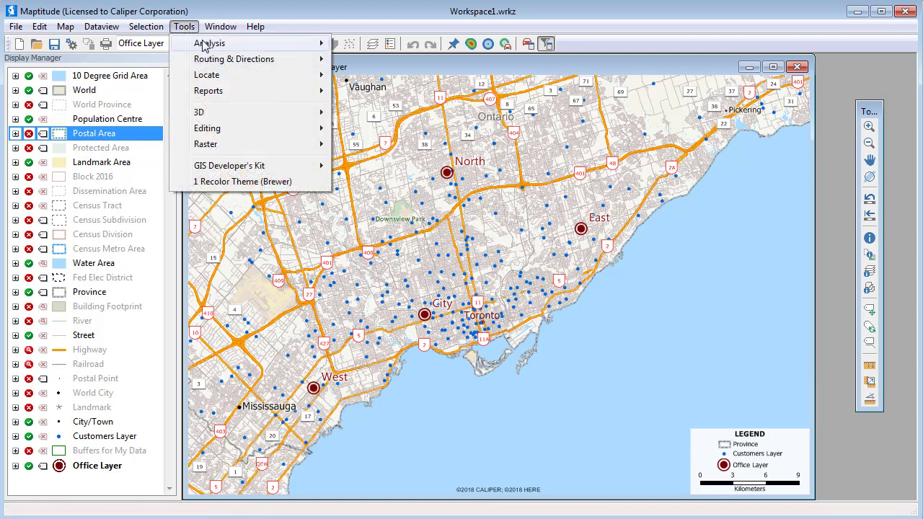
{"action": "mouse_move", "coordinate": [220, 62]}
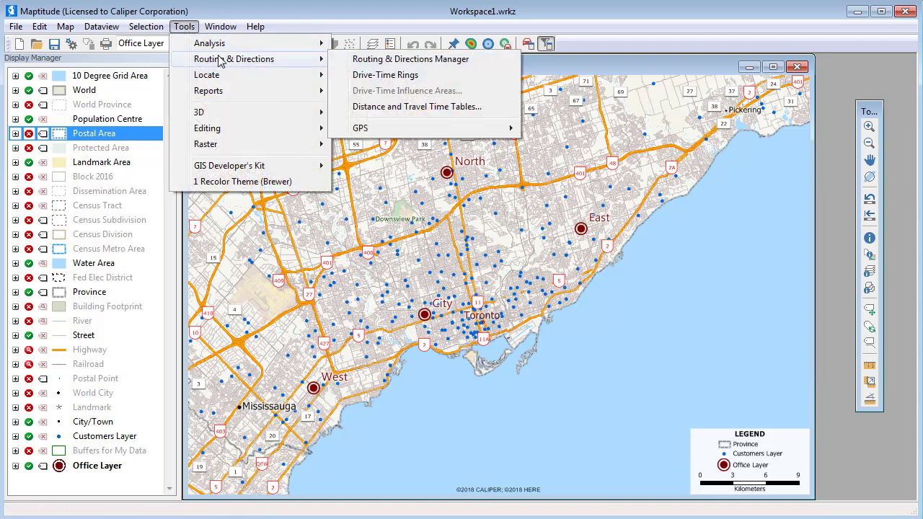
{"action": "left_click", "coordinate": [403, 107]}
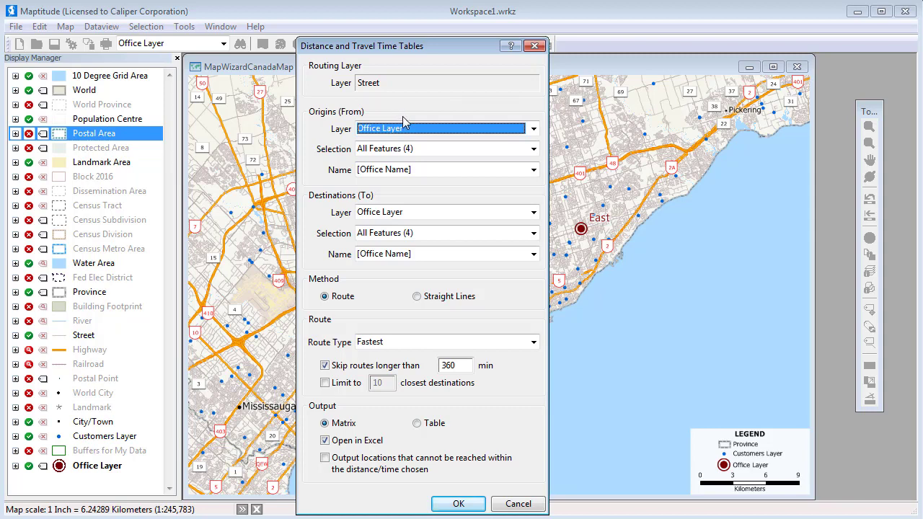
{"action": "left_click", "coordinate": [407, 129]}
{"action": "scroll", "coordinate": [408, 144], "scroll_direction": "up", "scroll_amount": 1}
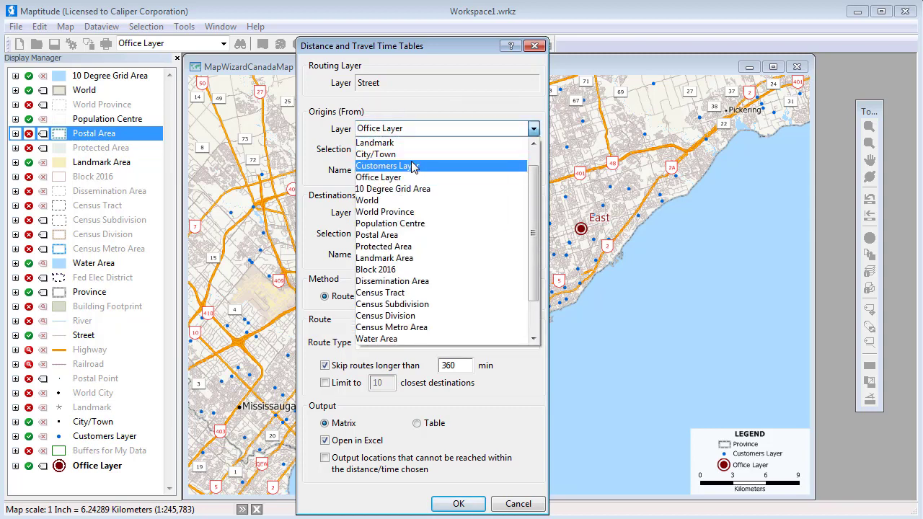
{"action": "left_click", "coordinate": [411, 166]}
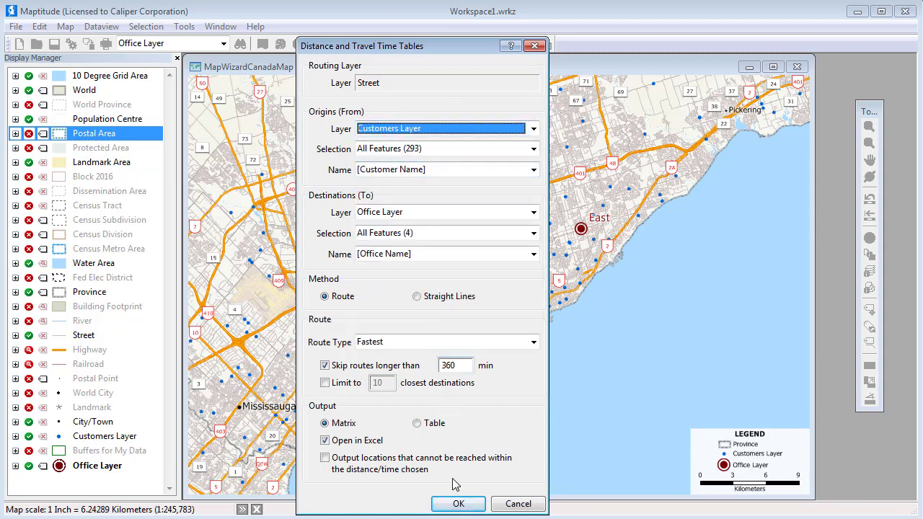
{"action": "left_click", "coordinate": [459, 504]}
- Save the table as Canada Store Accessibility and close the Excel workbook
{"action": "type", "text": "Canada Store Acces"}
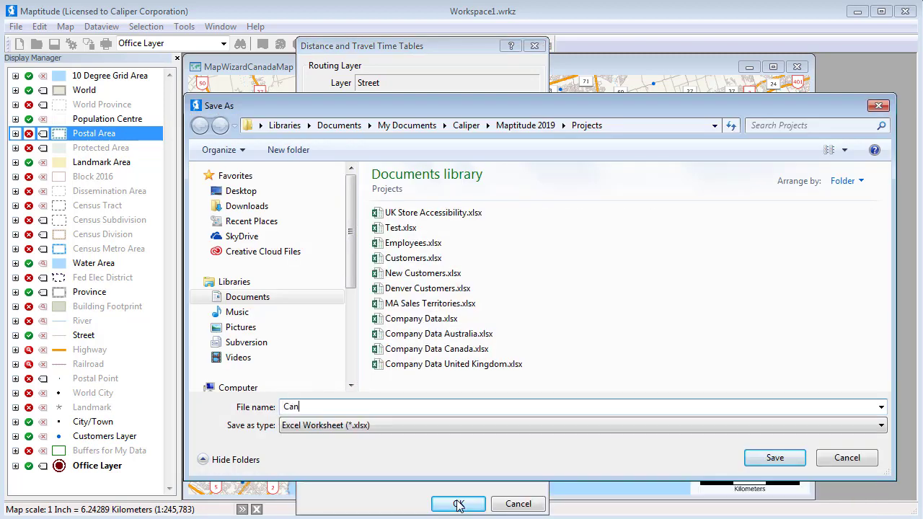
{"action": "type", "text": "sibility"}
{"action": "key", "text": "Return"}
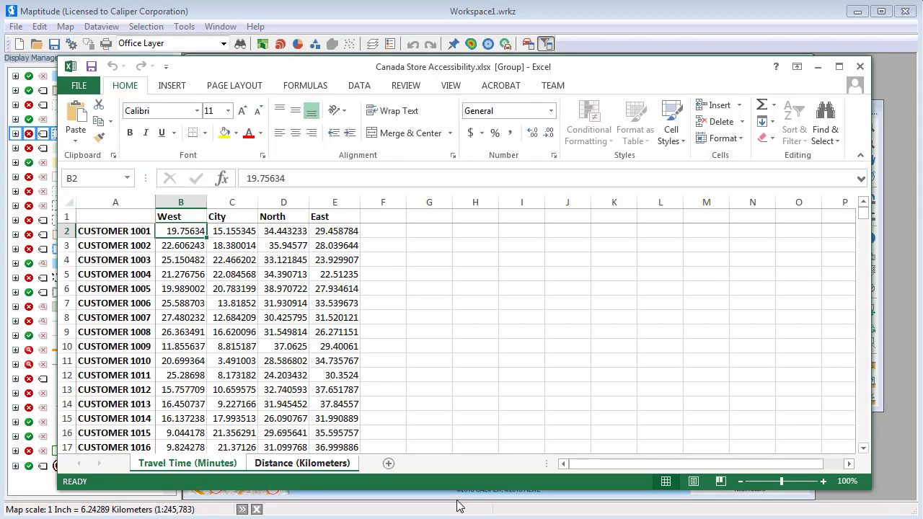
{"action": "left_click", "coordinate": [860, 65]}
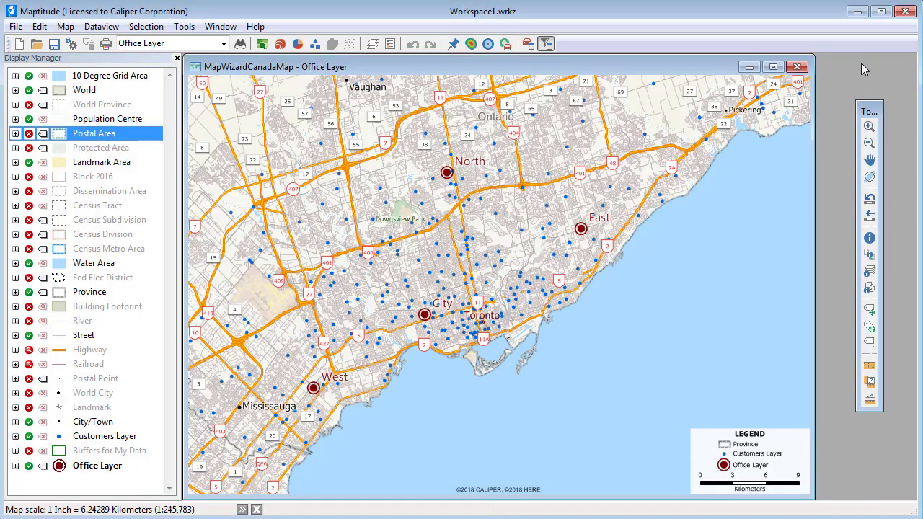
- Optimize the route through the four office stops and expand the East stop's directions
{"action": "left_click", "coordinate": [527, 44]}
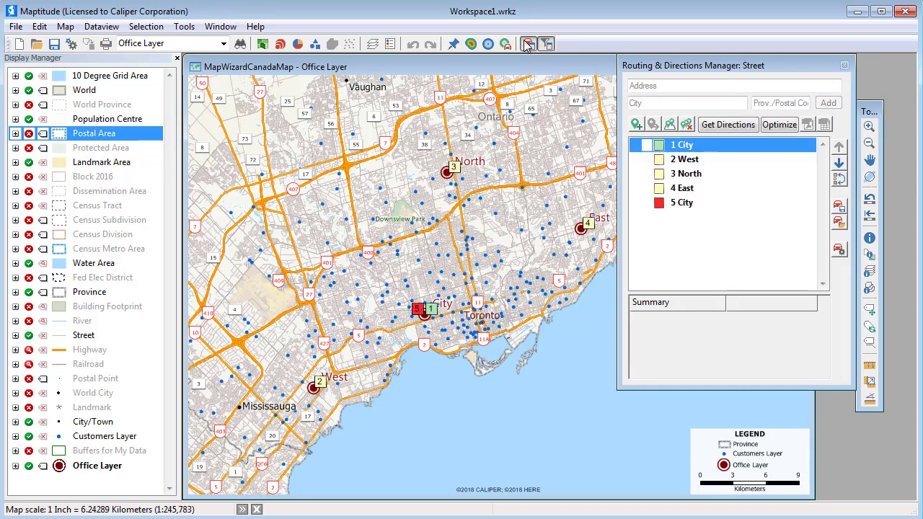
{"action": "left_click", "coordinate": [770, 127]}
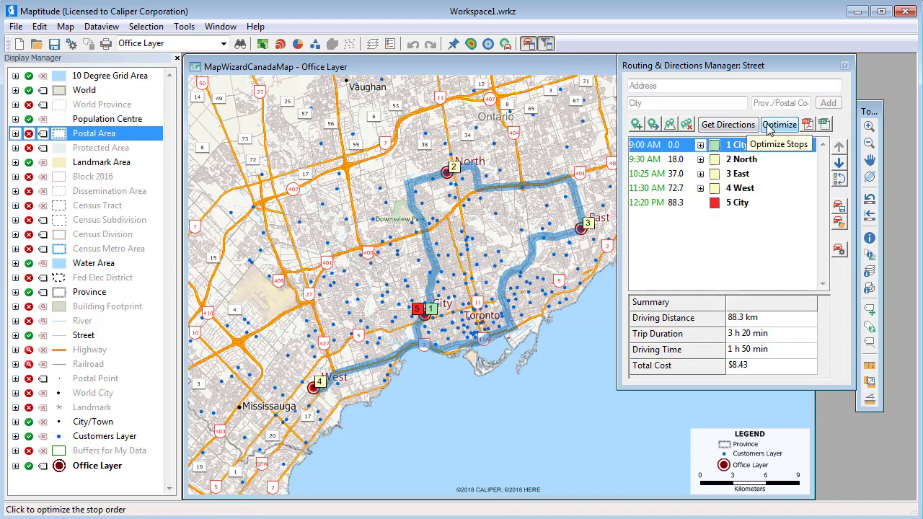
{"action": "left_click", "coordinate": [700, 175]}
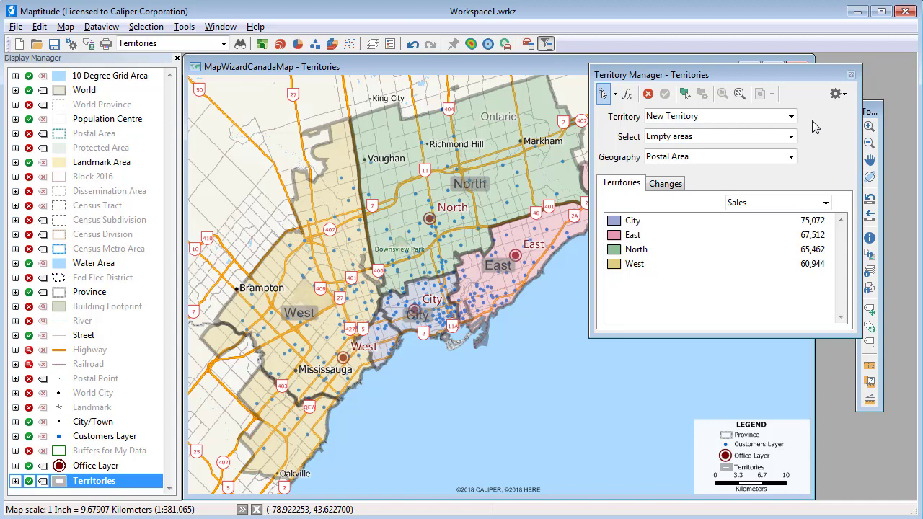
- Edit the West territory using Any area & prevent overlapping selection, showing sales changes
{"action": "left_click", "coordinate": [744, 116]}
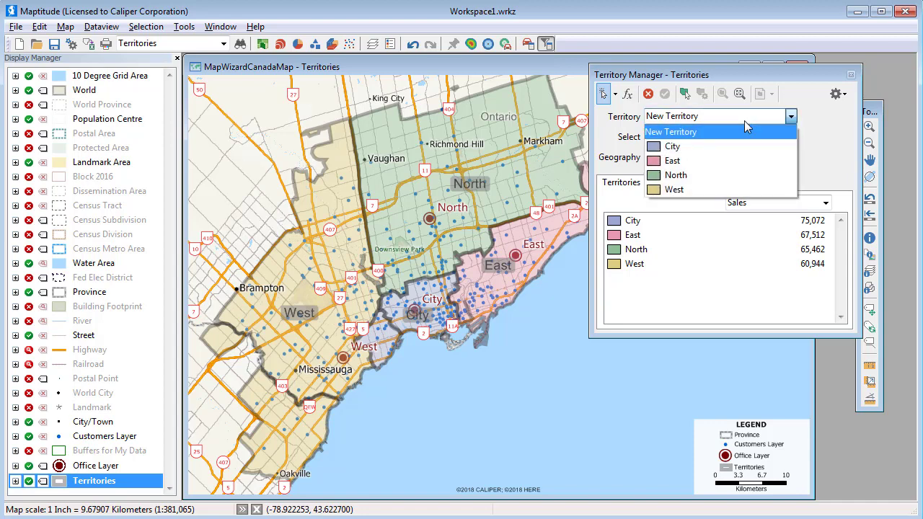
{"action": "left_click", "coordinate": [746, 190]}
{"action": "left_click", "coordinate": [727, 137]}
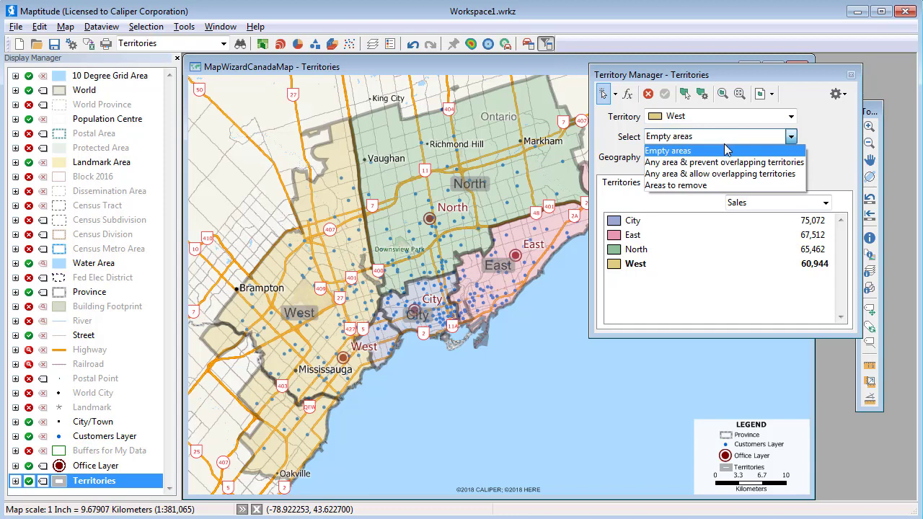
{"action": "left_click", "coordinate": [724, 162]}
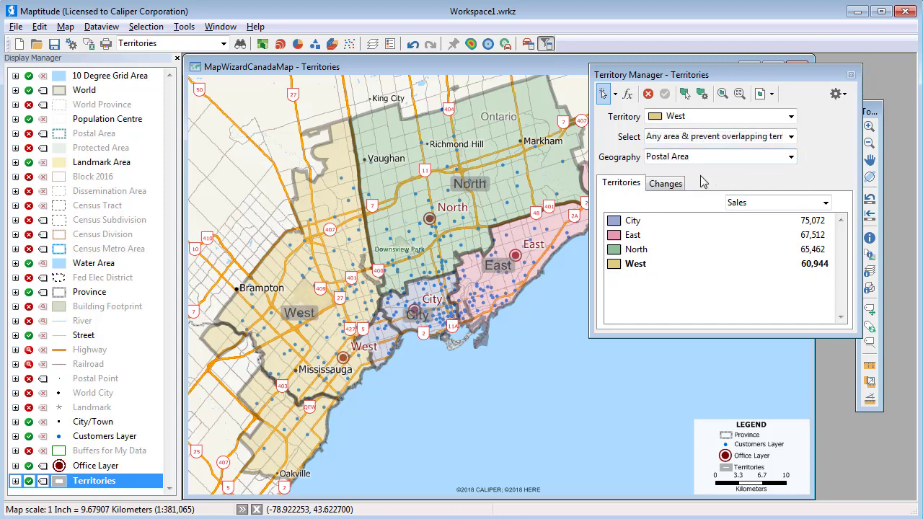
{"action": "left_click", "coordinate": [678, 185]}
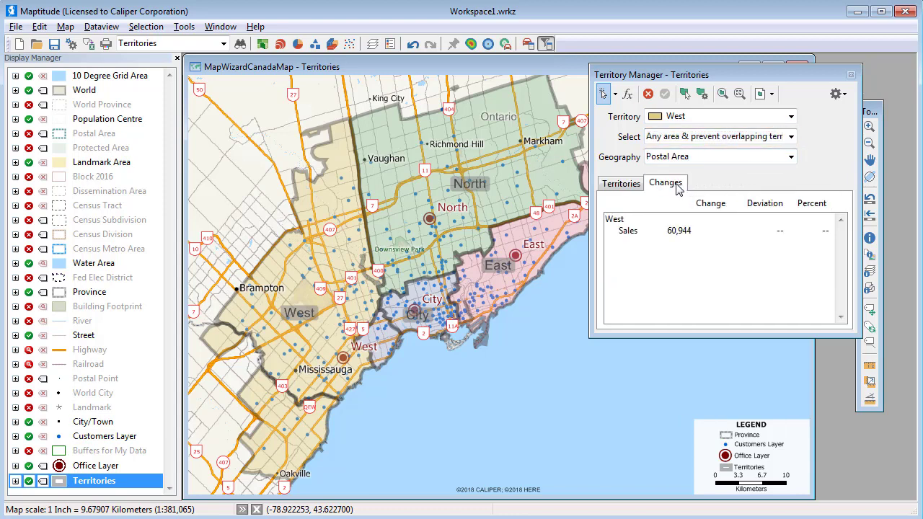
- Reassign four neighbouring City postal areas to West, apply, and view updated sales totals
{"action": "left_click", "coordinate": [380, 356]}
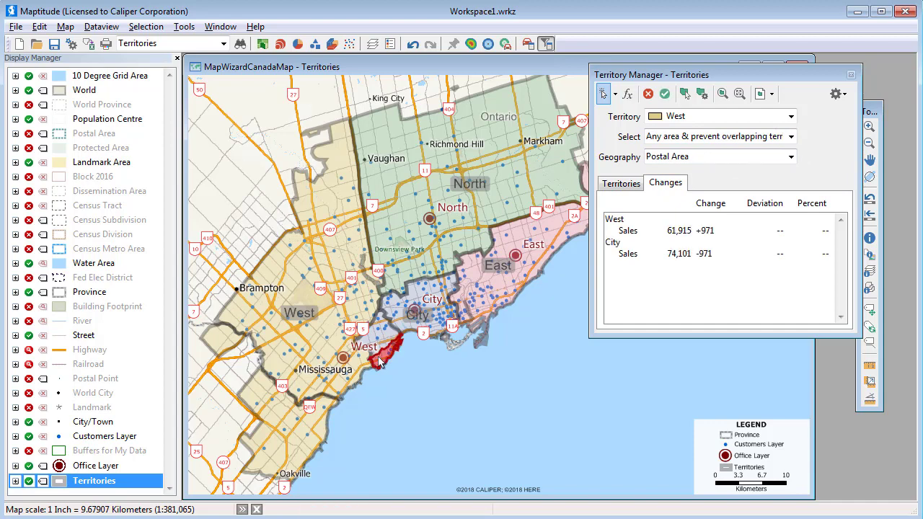
{"action": "left_click", "coordinate": [374, 353]}
{"action": "left_click", "coordinate": [388, 331]}
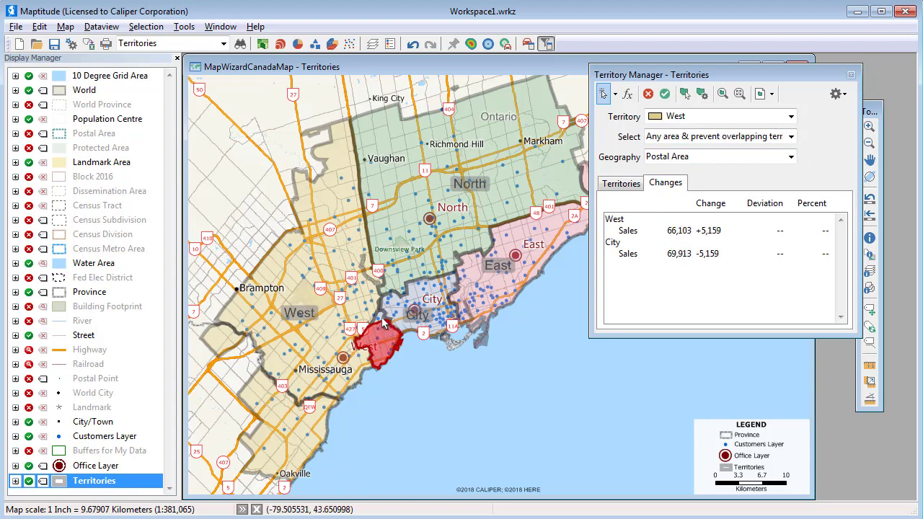
{"action": "left_click", "coordinate": [384, 322]}
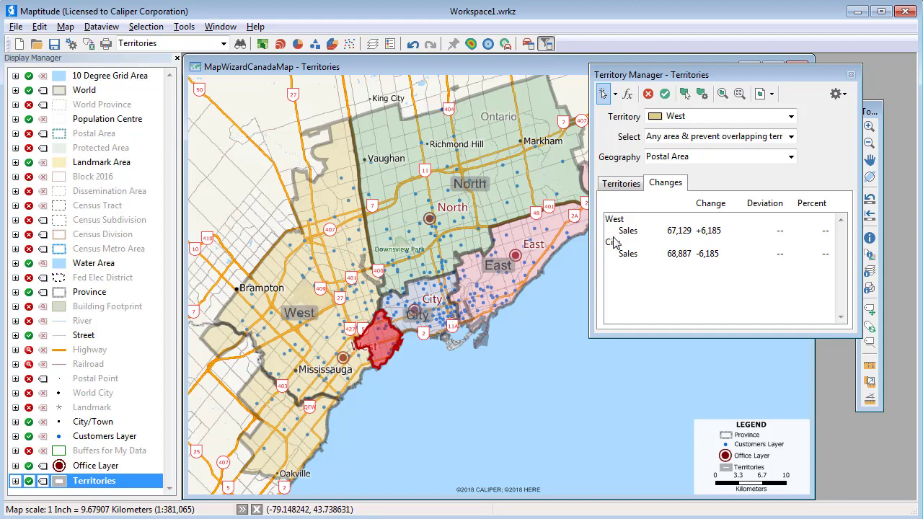
{"action": "left_click", "coordinate": [665, 94]}
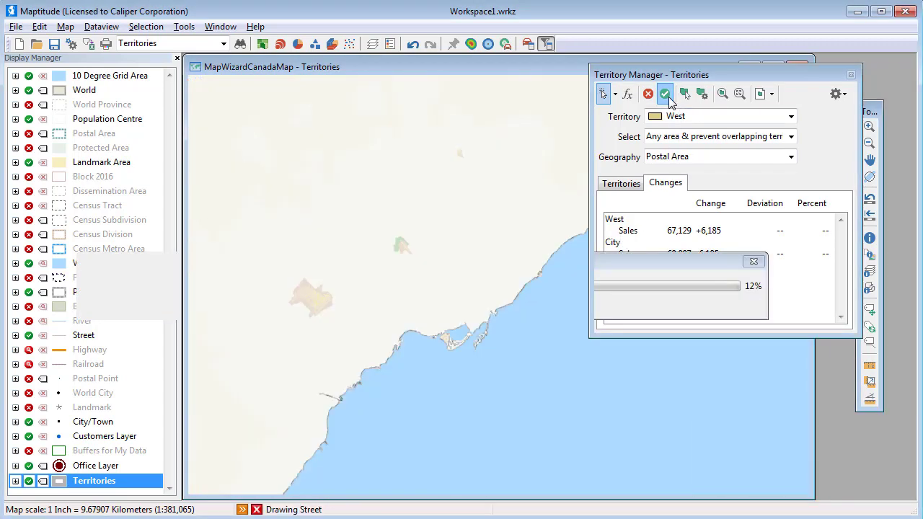
{"action": "left_click", "coordinate": [622, 185]}
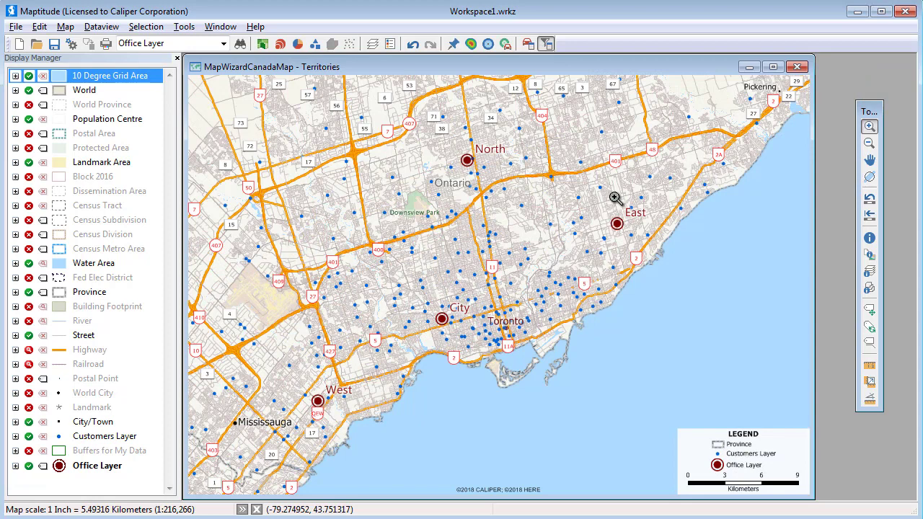
- Start a Facility Location analysis using Customers as clients, Offices as candidate sites, and fastest-route travel
{"action": "left_click", "coordinate": [184, 26]}
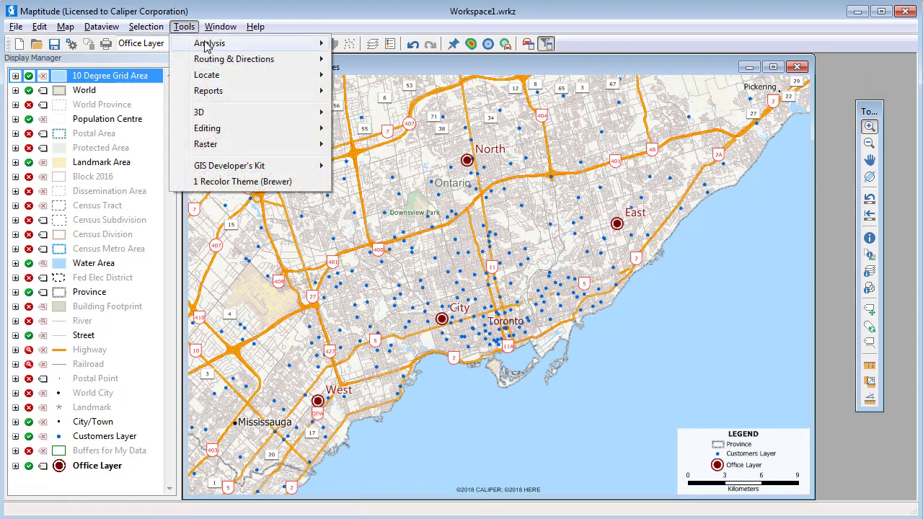
{"action": "mouse_move", "coordinate": [206, 46]}
{"action": "left_click", "coordinate": [386, 92]}
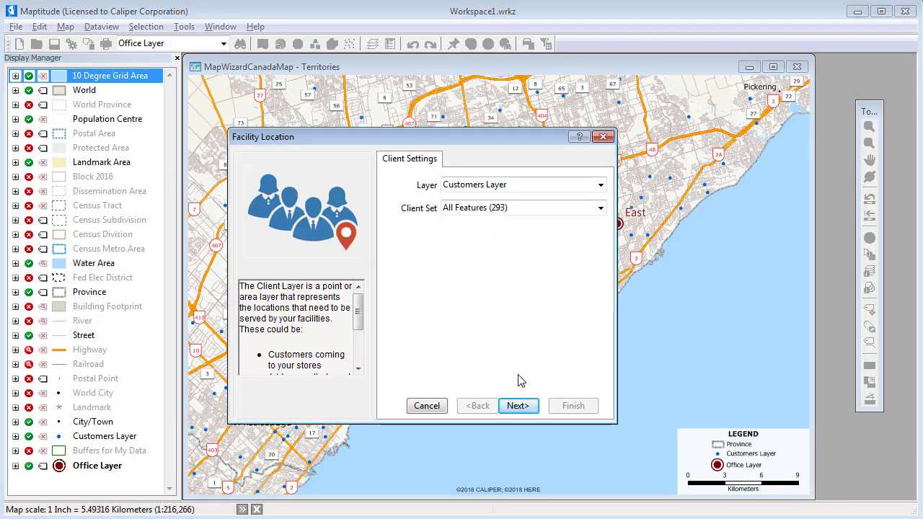
{"action": "left_click", "coordinate": [519, 406]}
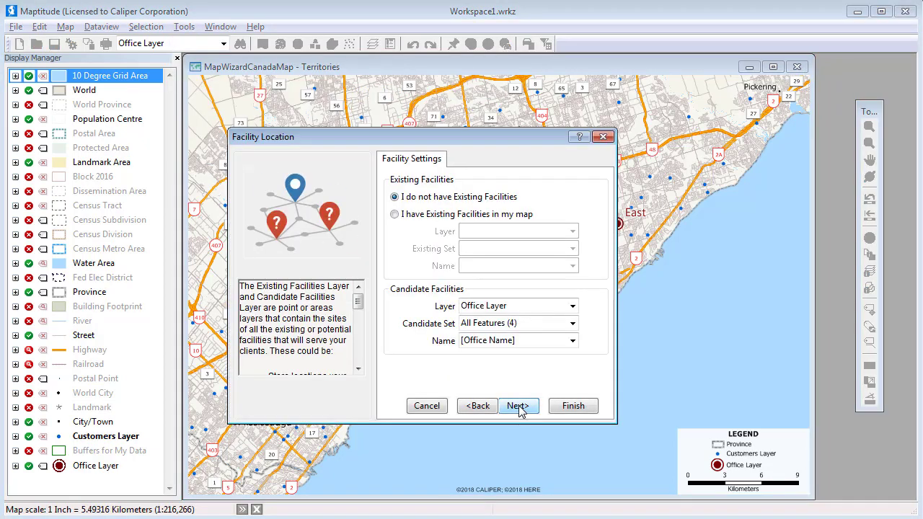
{"action": "left_click", "coordinate": [518, 406]}
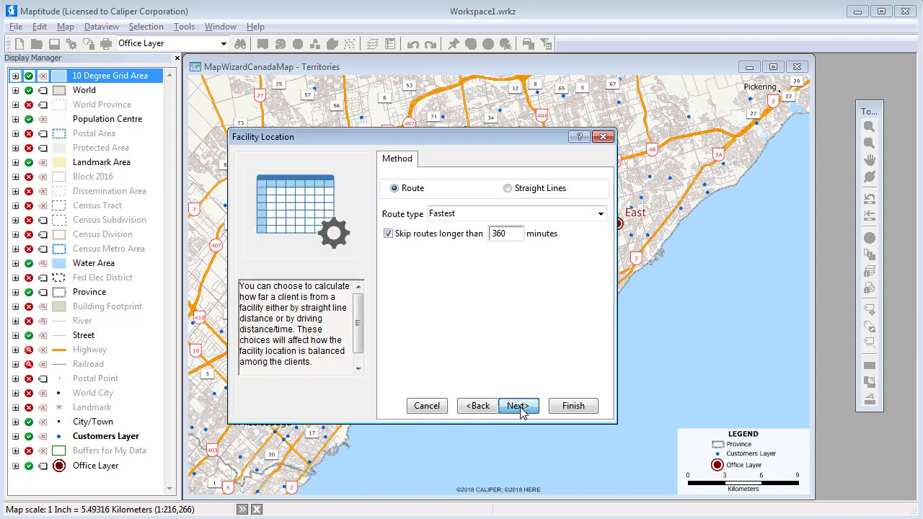
{"action": "left_click", "coordinate": [519, 406]}
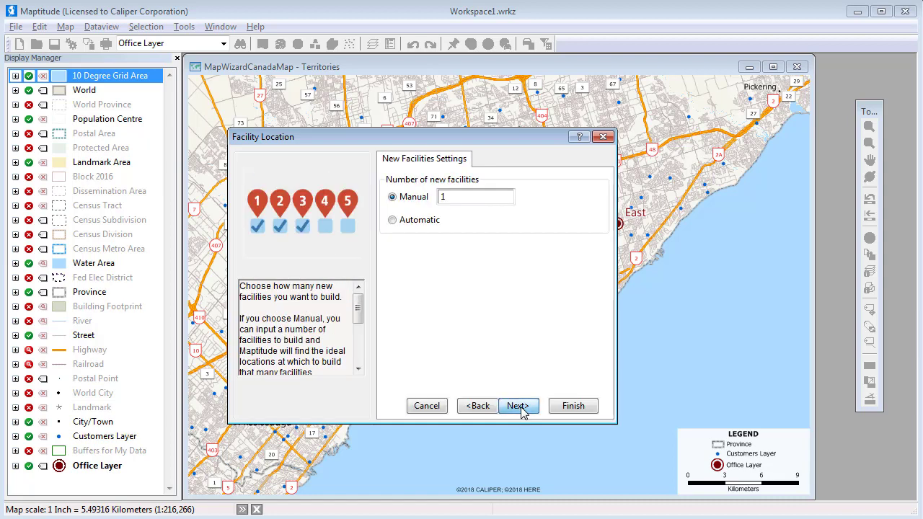
- Set 3 new facilities weighted by the Sales field and run the analysis
{"action": "double_click", "coordinate": [439, 198]}
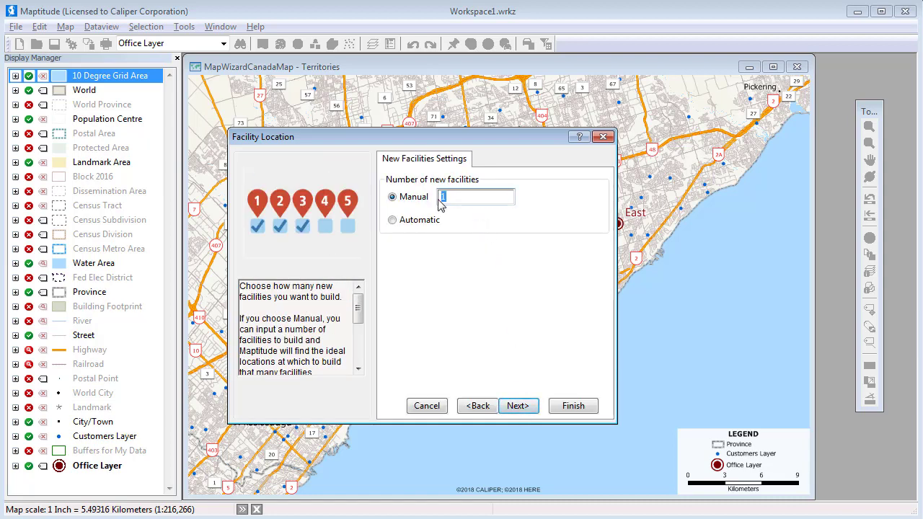
{"action": "type", "text": "3"}
{"action": "left_click", "coordinate": [522, 407]}
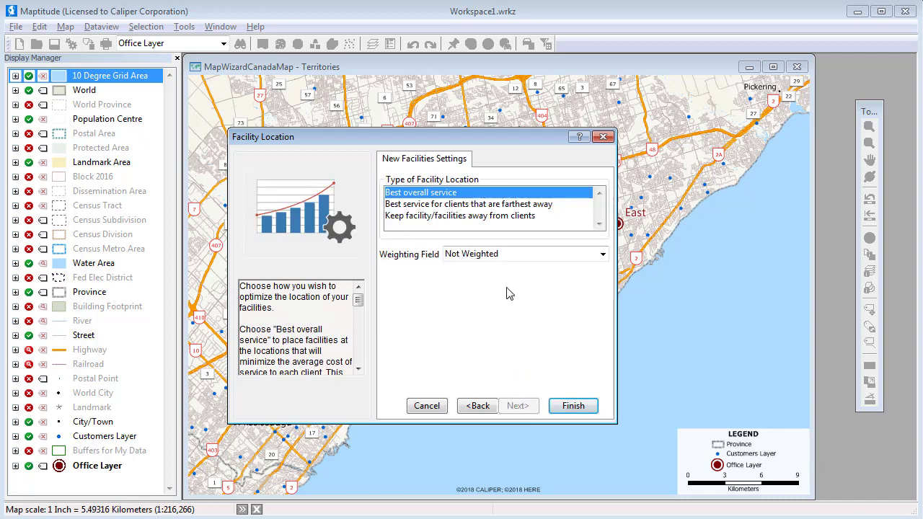
{"action": "left_click", "coordinate": [505, 254]}
{"action": "left_click", "coordinate": [515, 315]}
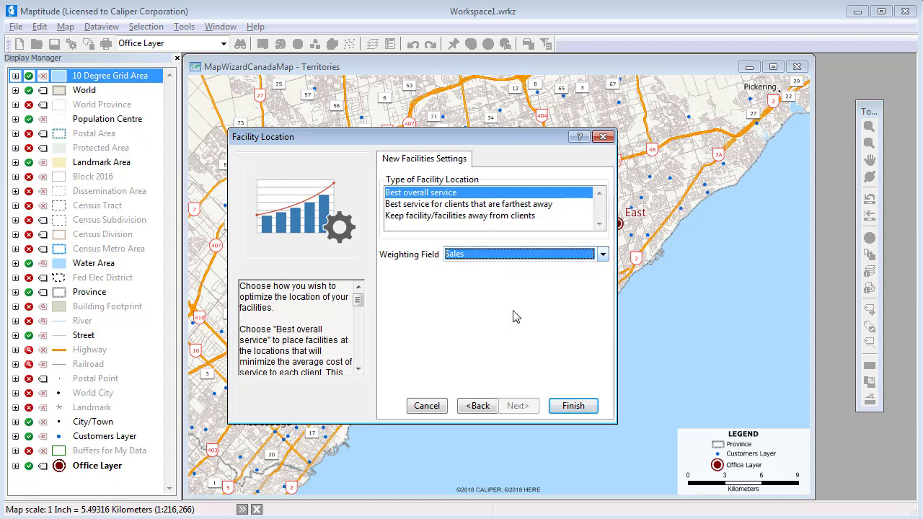
{"action": "left_click", "coordinate": [573, 407]}
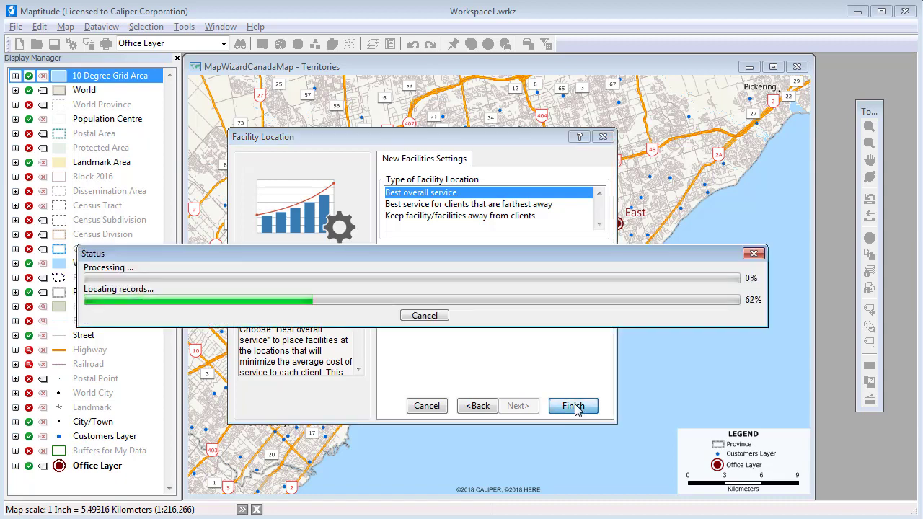